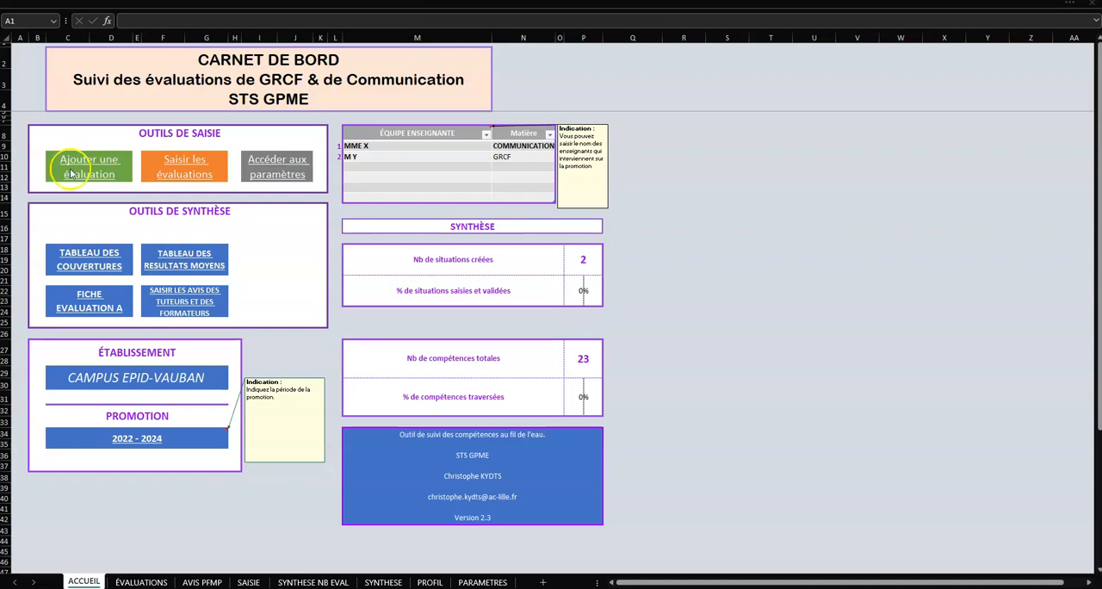
Step: Open the evaluations list from the home page, examine its columns, and return to the home page
left_click(97, 164)
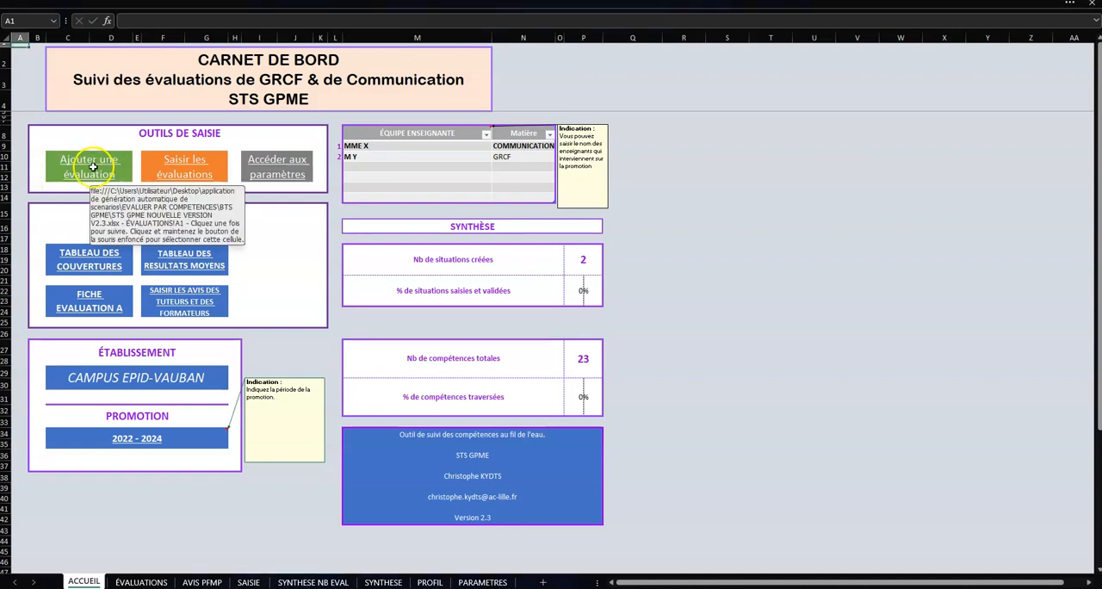
left_click(98, 162)
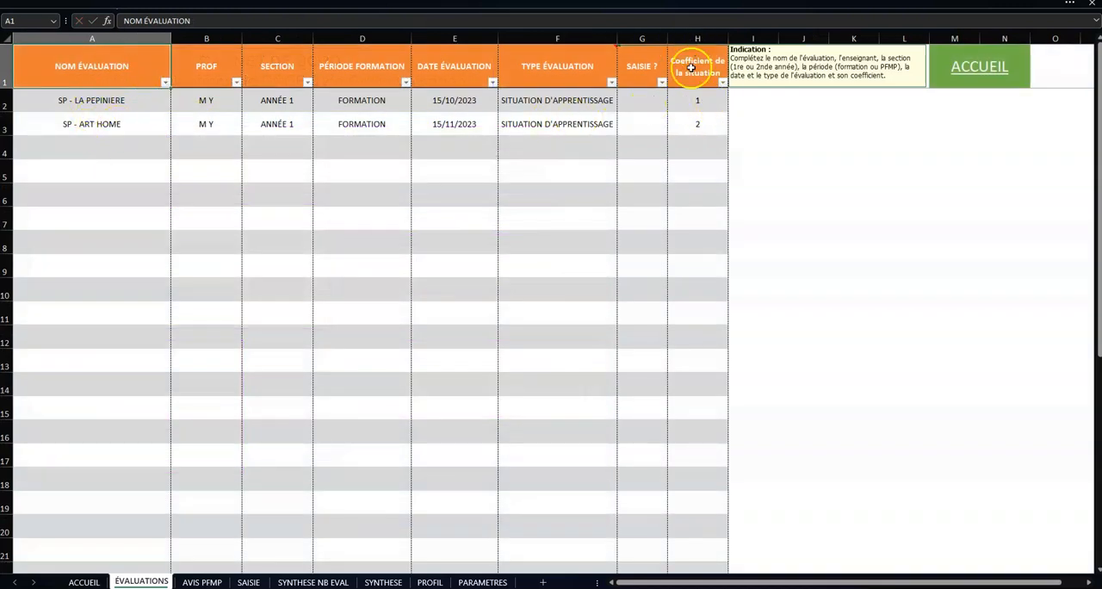
left_click(962, 69)
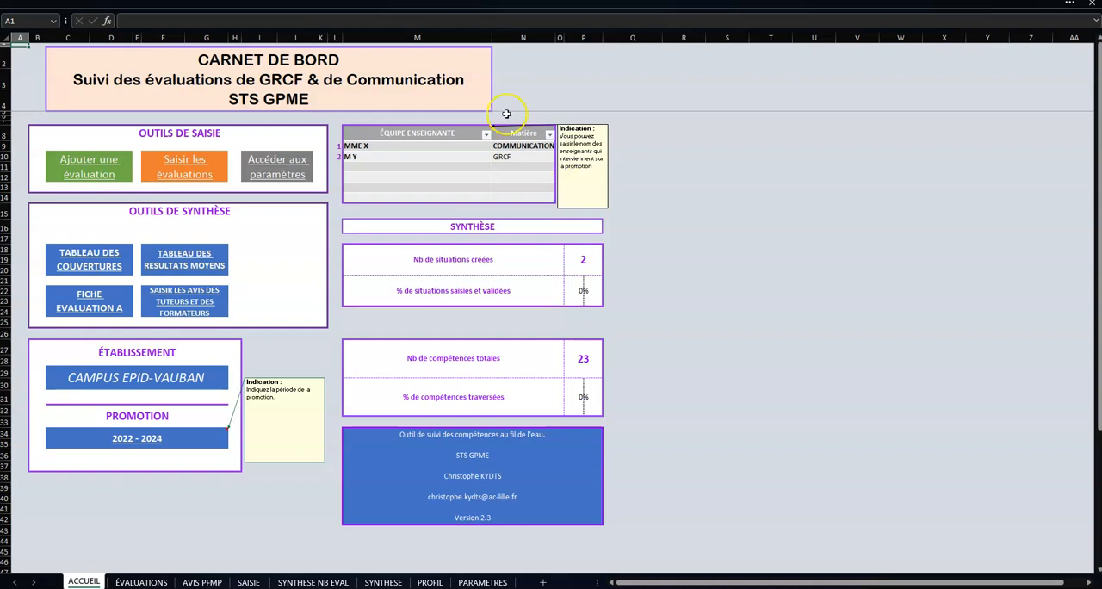
Step: Open the sheet for entering evaluations and set the first row's evaluation name to SP - LA PEPINIERE
left_click(193, 178)
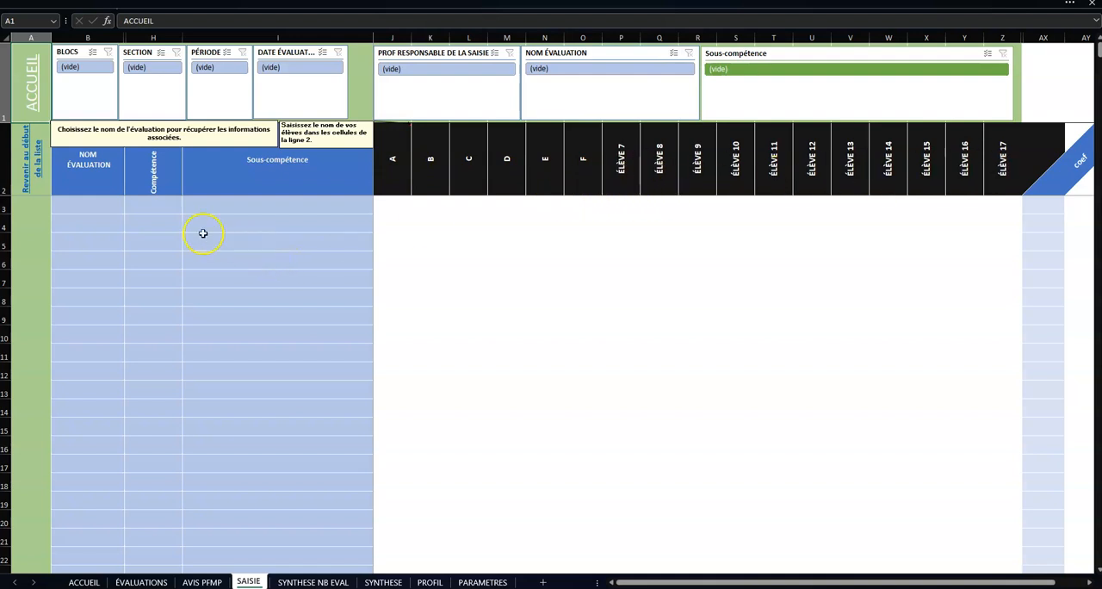
left_click(109, 204)
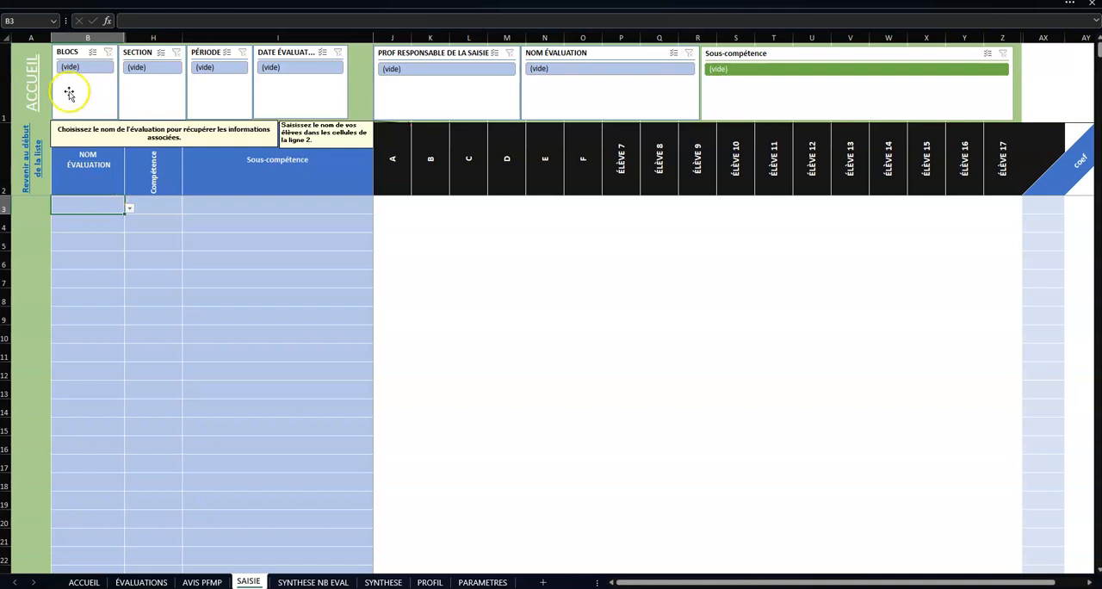
left_click(129, 208)
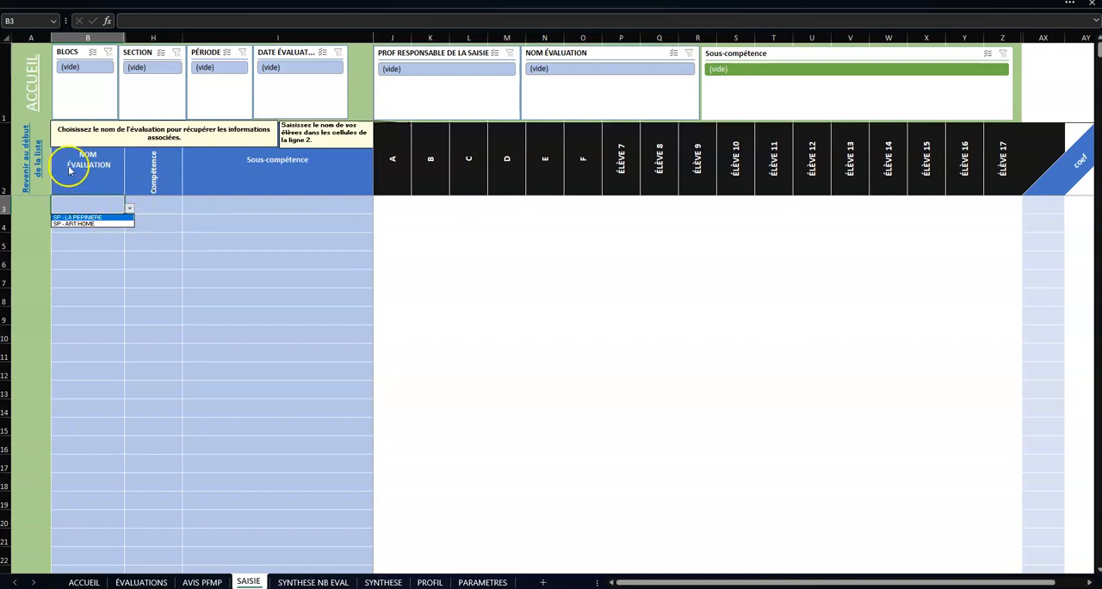
left_click(88, 217)
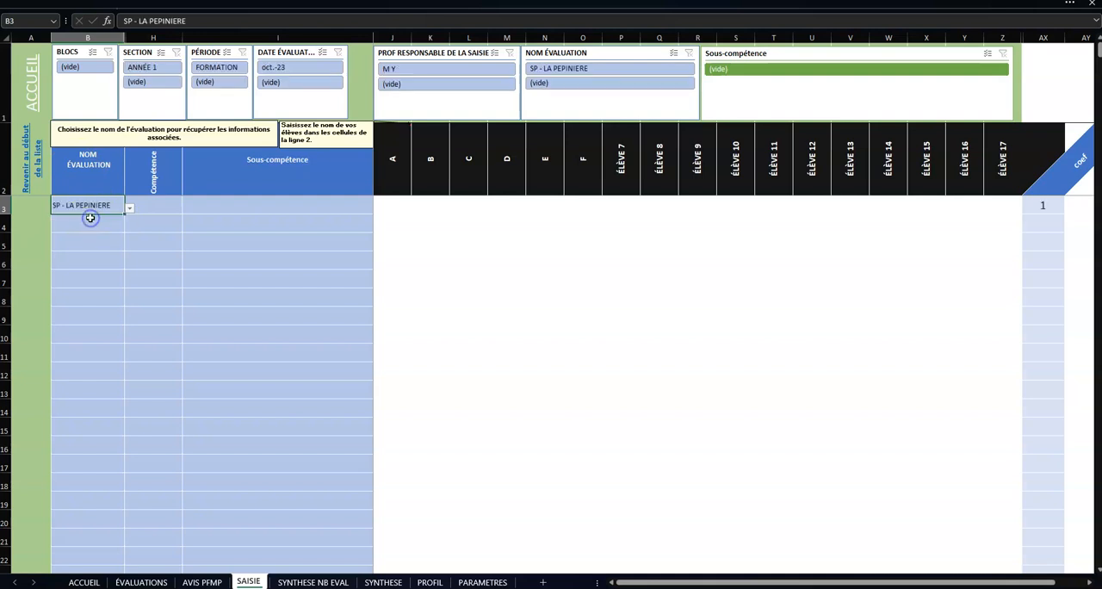
Step: Set row 3's competence to C1.1 and its sub-competence to "Une prospection efficace, ciblée et des outils de suivi adaptés"
left_click(153, 204)
left_click(186, 209)
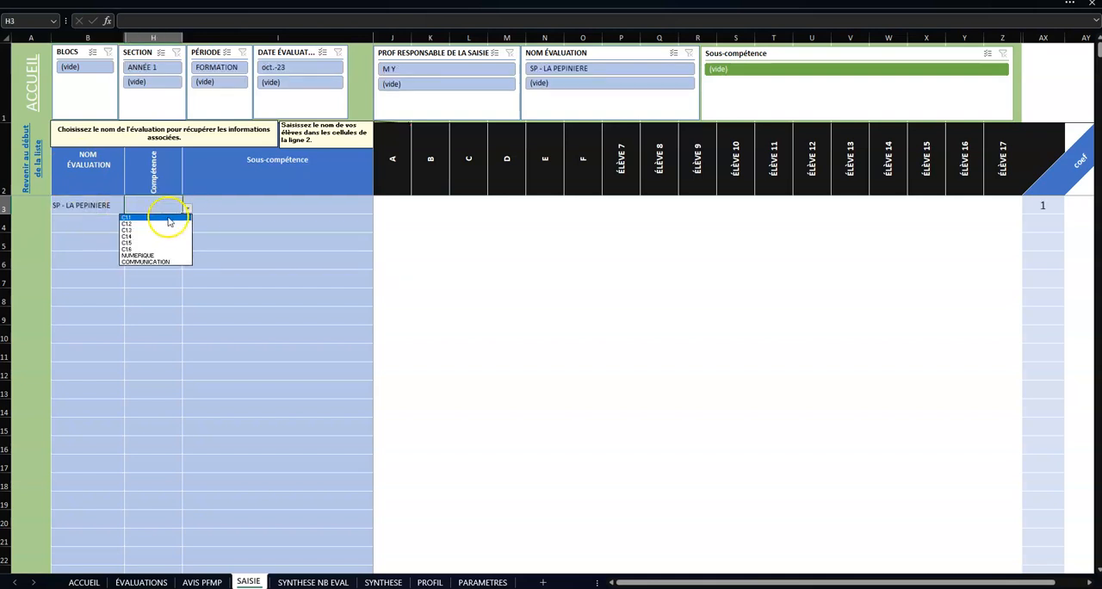
left_click(167, 216)
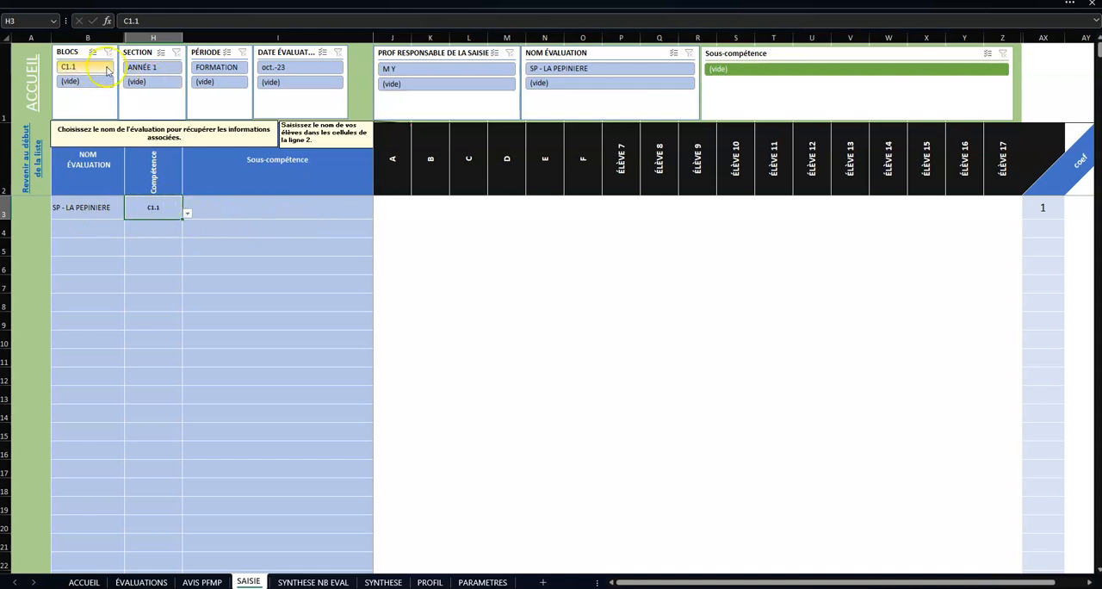
left_click(750, 77)
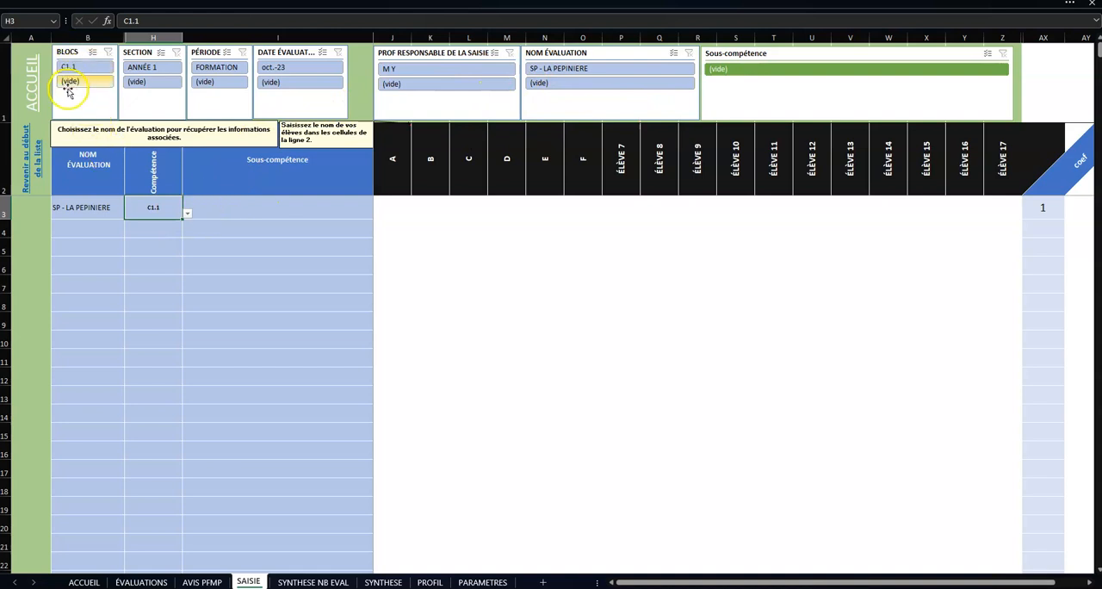
left_click(247, 208)
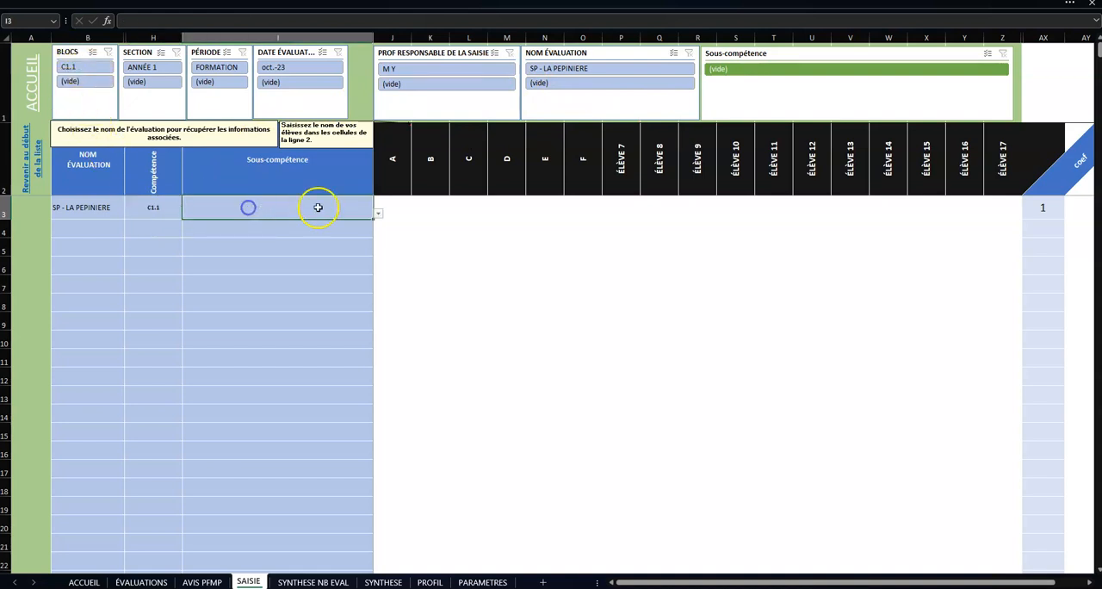
left_click(379, 213)
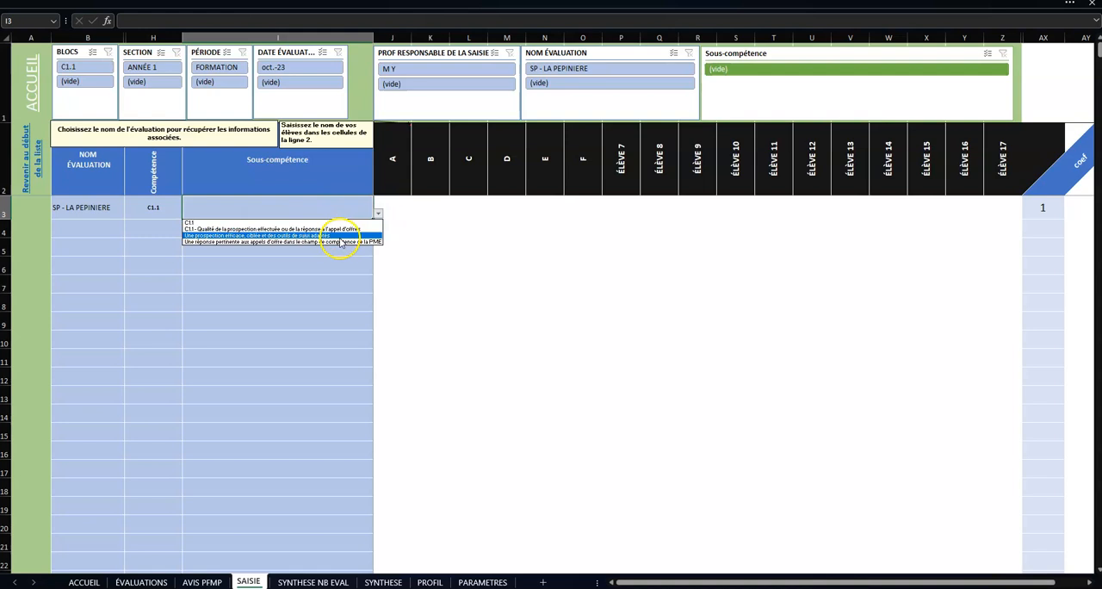
left_click(256, 235)
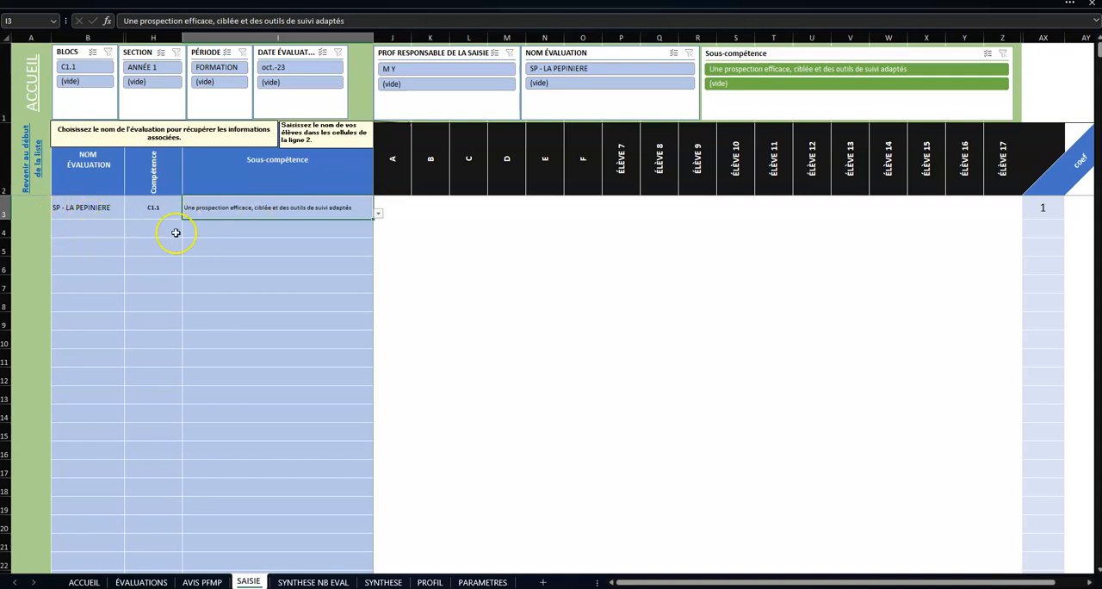
Step: Fill row 4 with SP - LA PEPINIERE, C1.2 and "Qualité de la réponse apportée au client (du devis jusqu'à la facturation)"
left_click(111, 229)
left_click(129, 231)
left_click(119, 241)
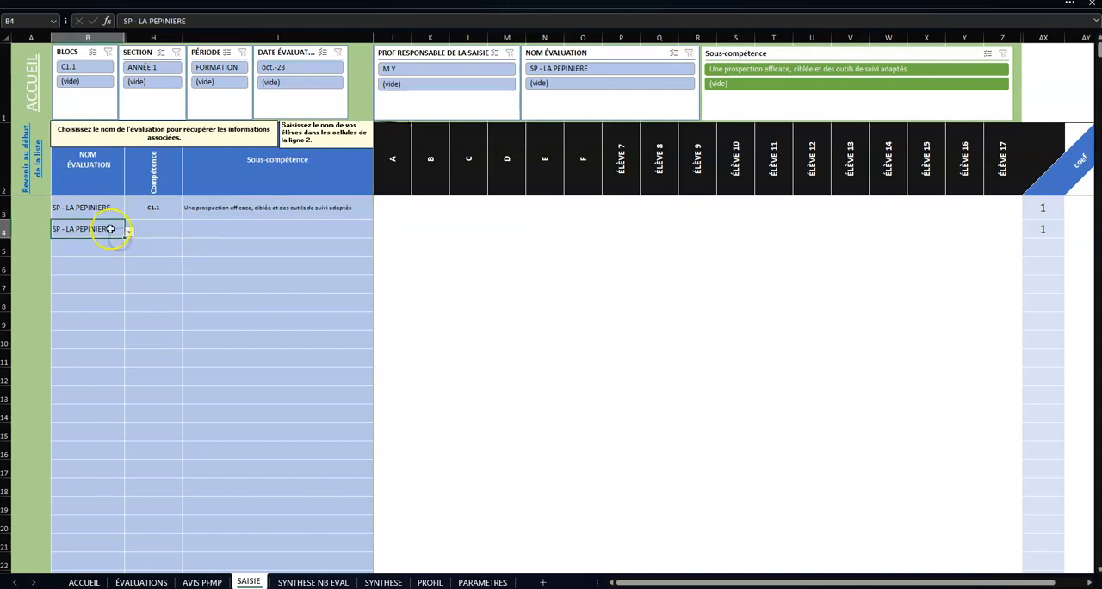
left_click(169, 230)
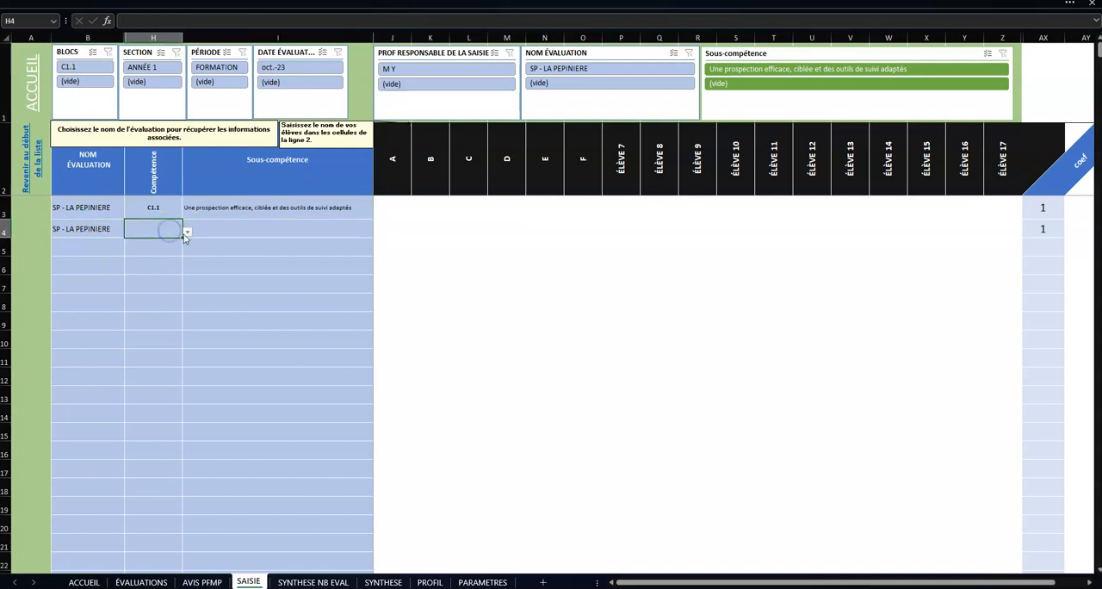
left_click(186, 232)
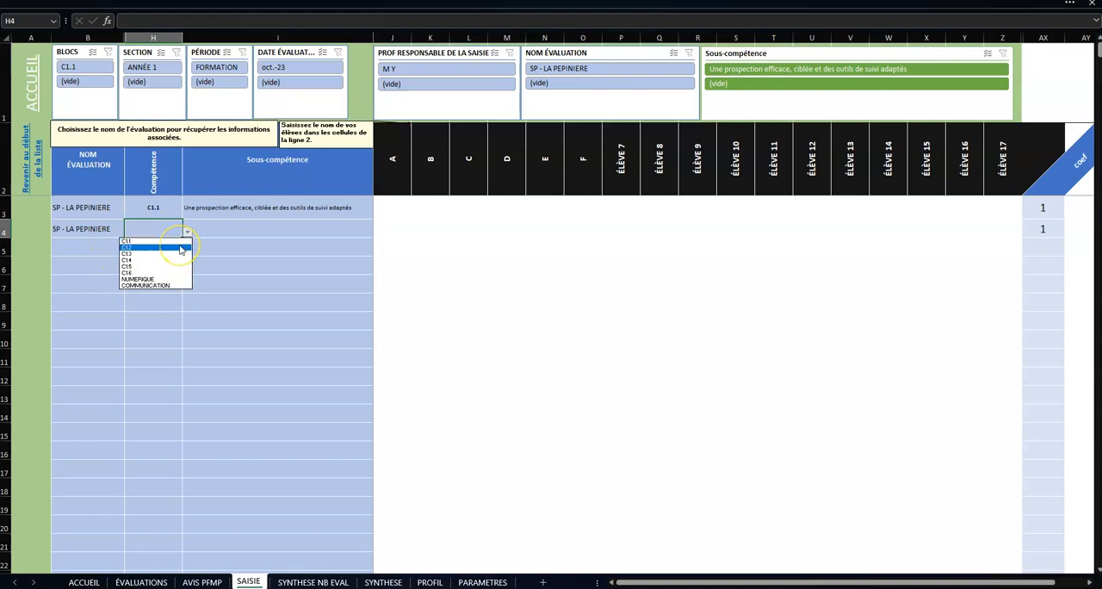
left_click(180, 249)
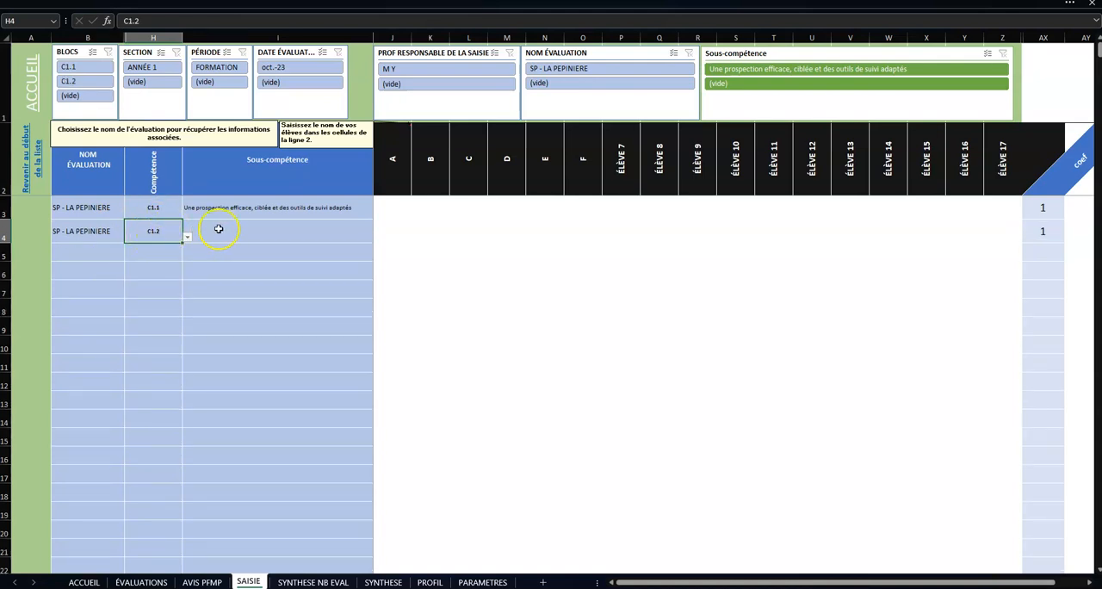
left_click(219, 229)
left_click(378, 237)
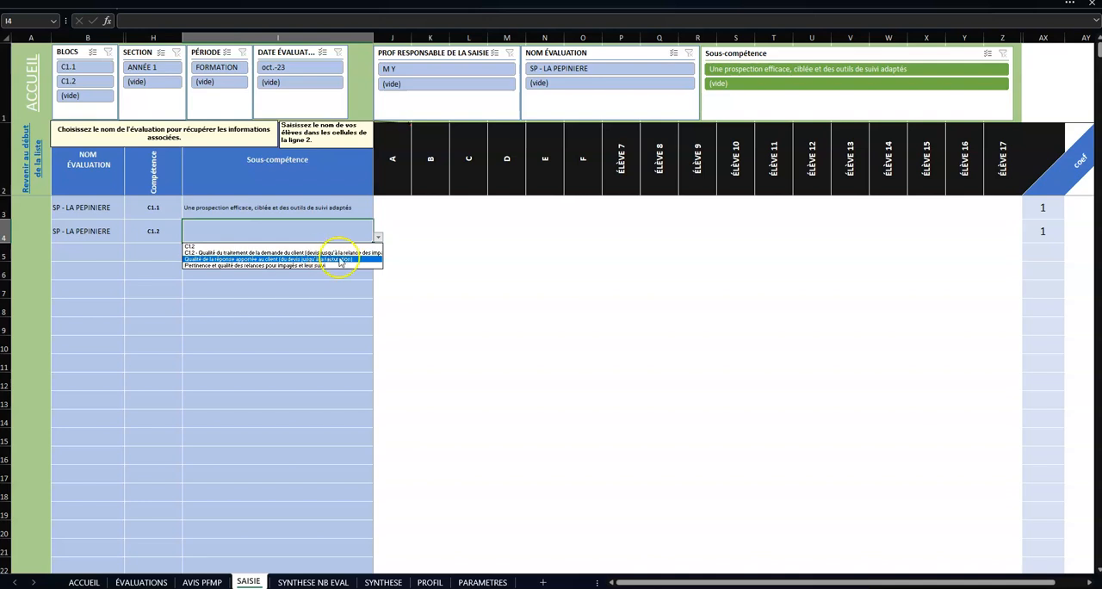
left_click(265, 260)
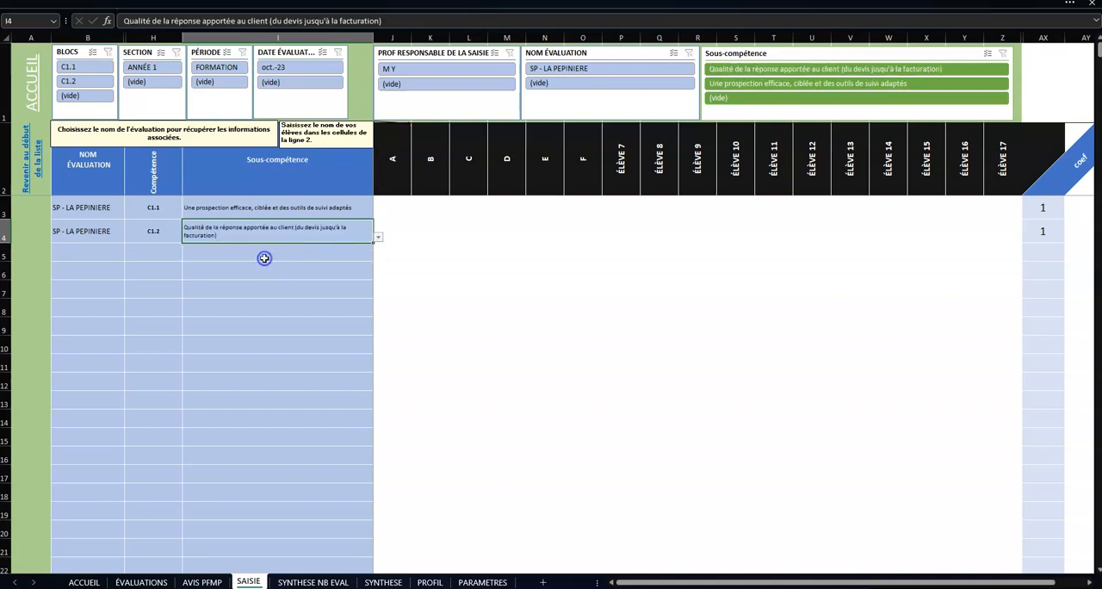
Step: Fill row 5 with evaluation SP - LA PEPINIERE, competence C1.3 and sub-competence "Qualité de l'accueil"
left_click(93, 254)
left_click(130, 255)
left_click(112, 267)
left_click(163, 253)
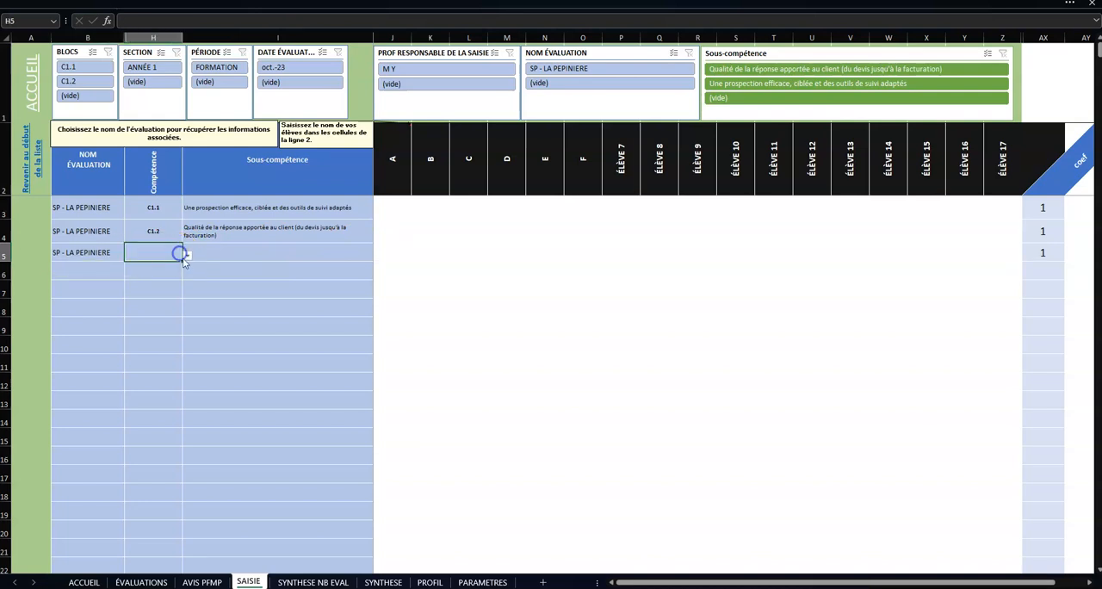
left_click(186, 259)
left_click(163, 280)
left_click(212, 259)
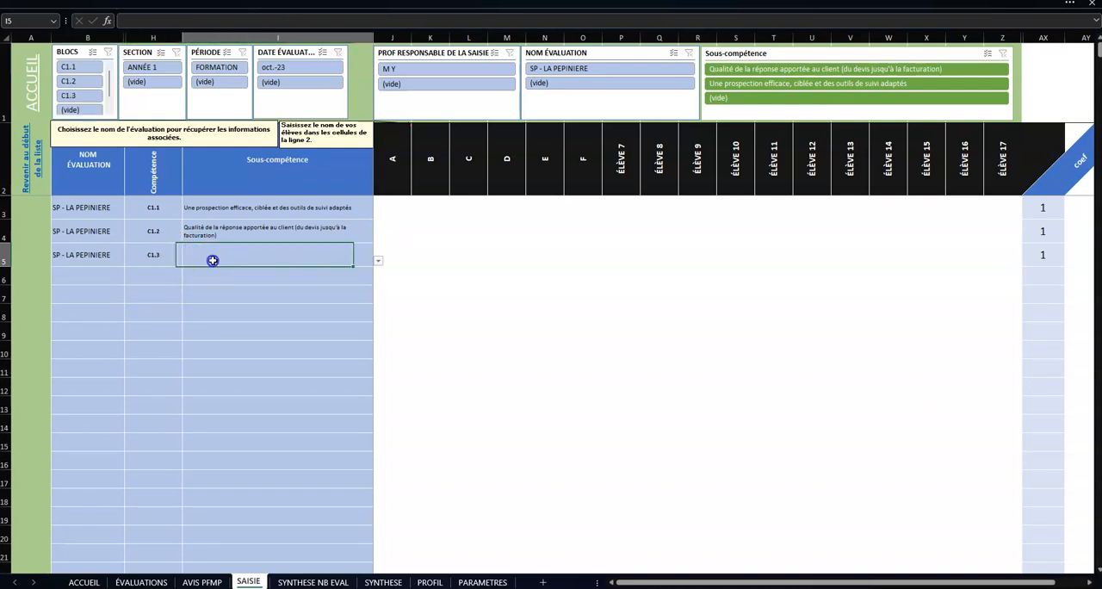
left_click(380, 260)
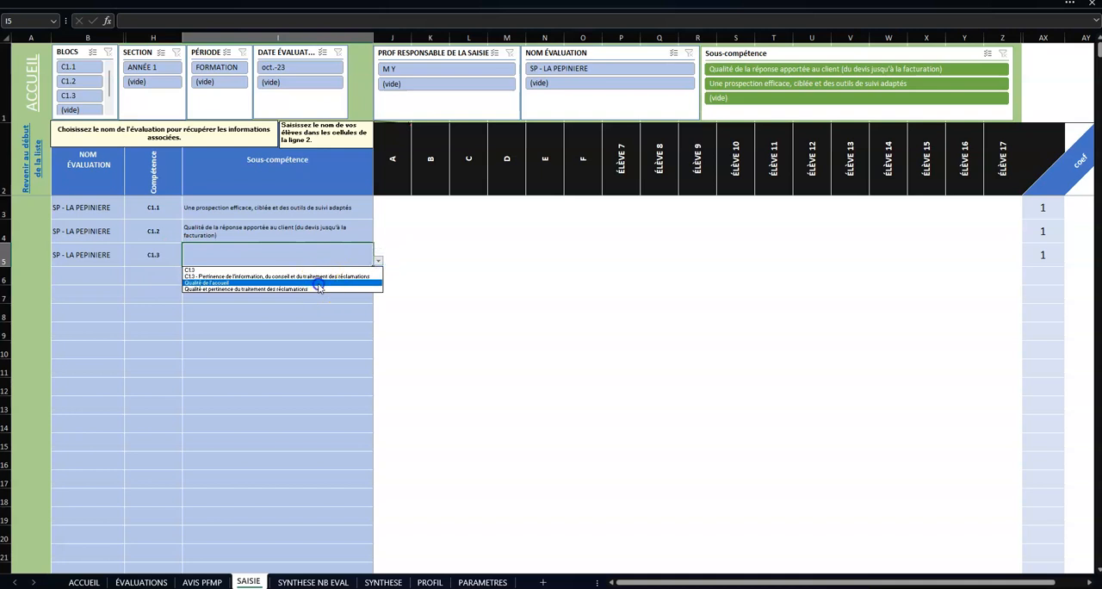
left_click(319, 285)
Step: Set row 6's competence to C1.3 and its sub-competence to "Qualité et pertinence du traitement des réclamations"
left_click(158, 277)
left_click(186, 280)
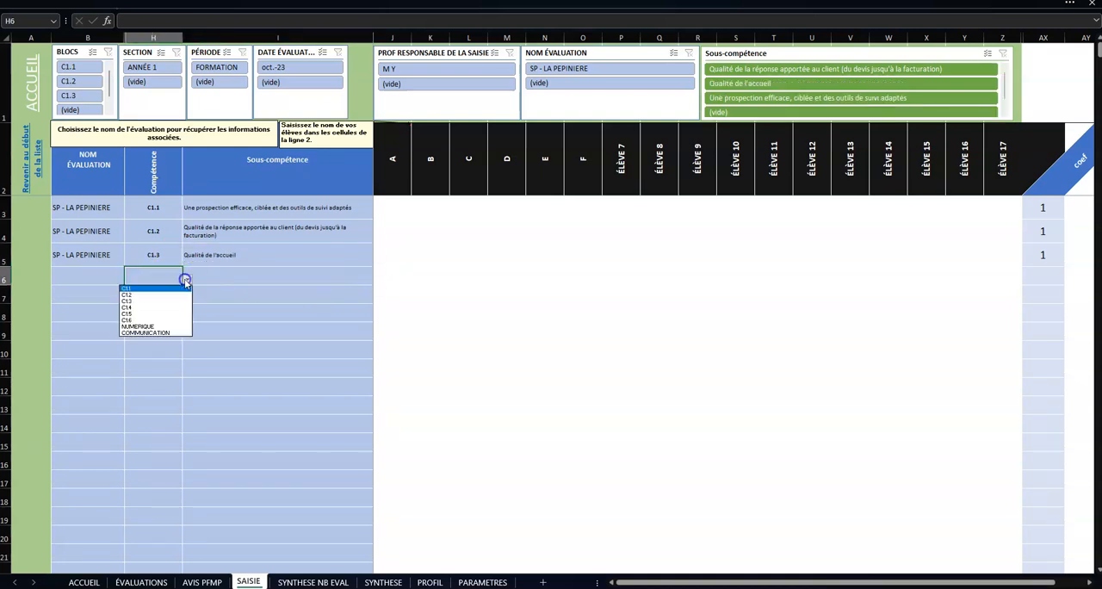
left_click(178, 298)
left_click(214, 280)
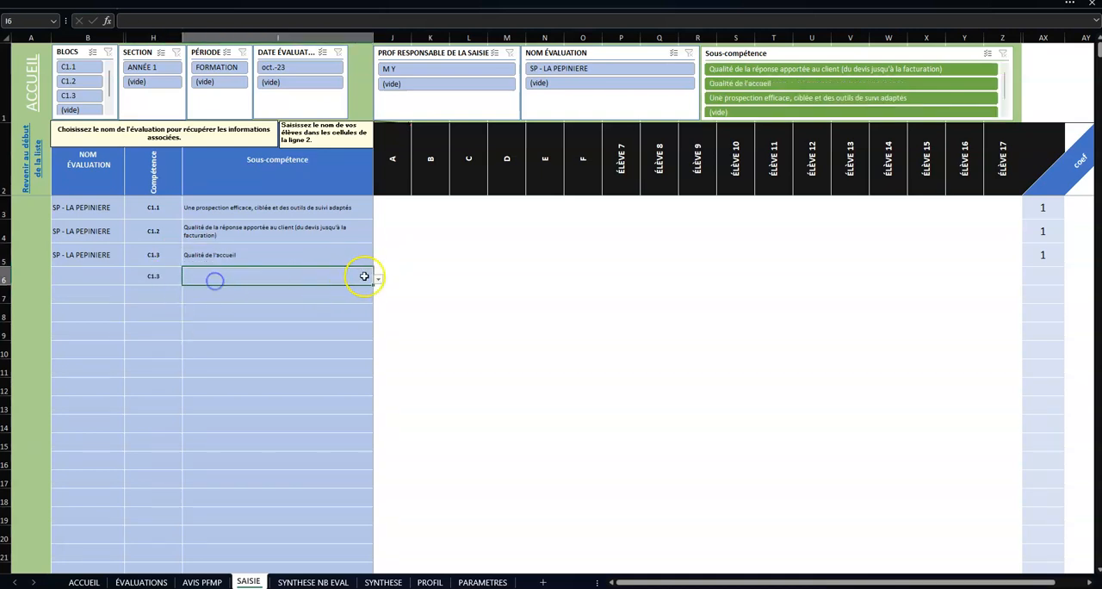
left_click(376, 279)
left_click(348, 308)
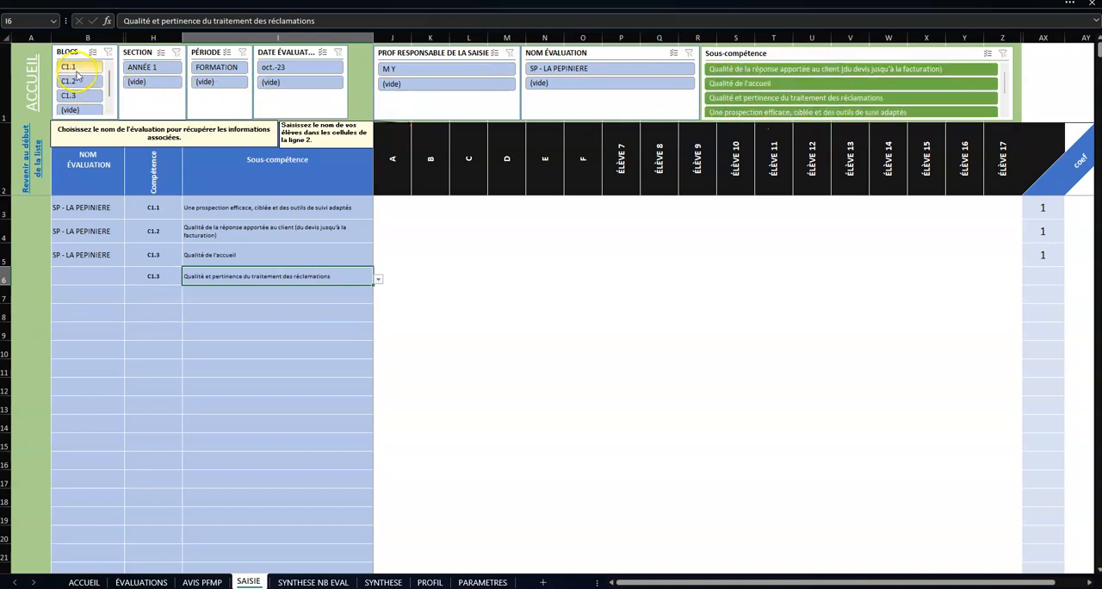
Step: Filter the entries by the sub-competence "Qualité de la réponse apportée au client (du devis jusqu'à la facturation)", and clear the filter
left_click(866, 69)
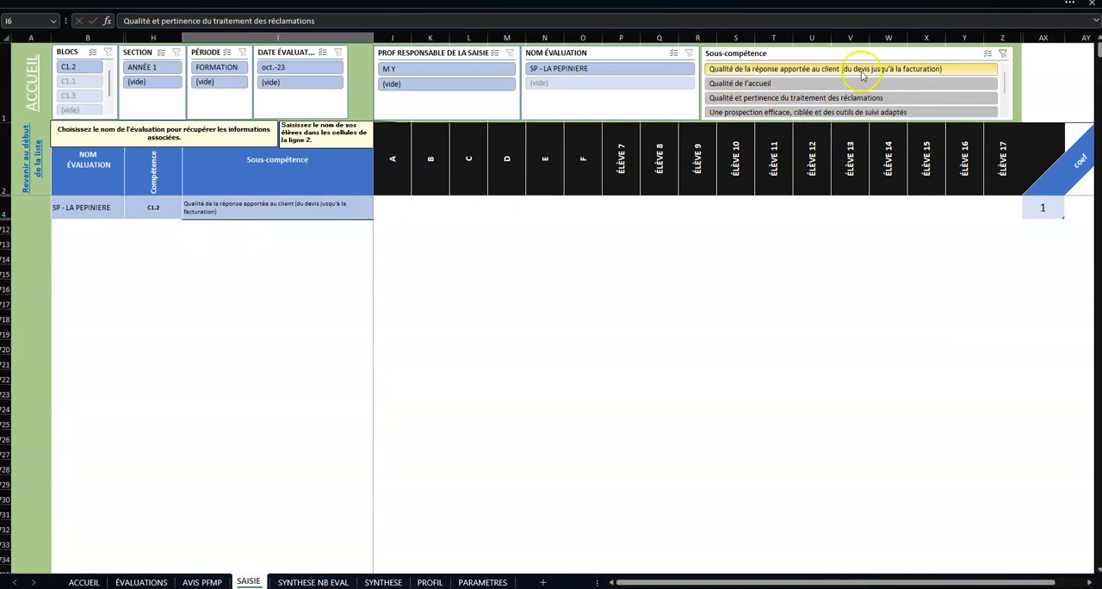
left_click(1004, 55)
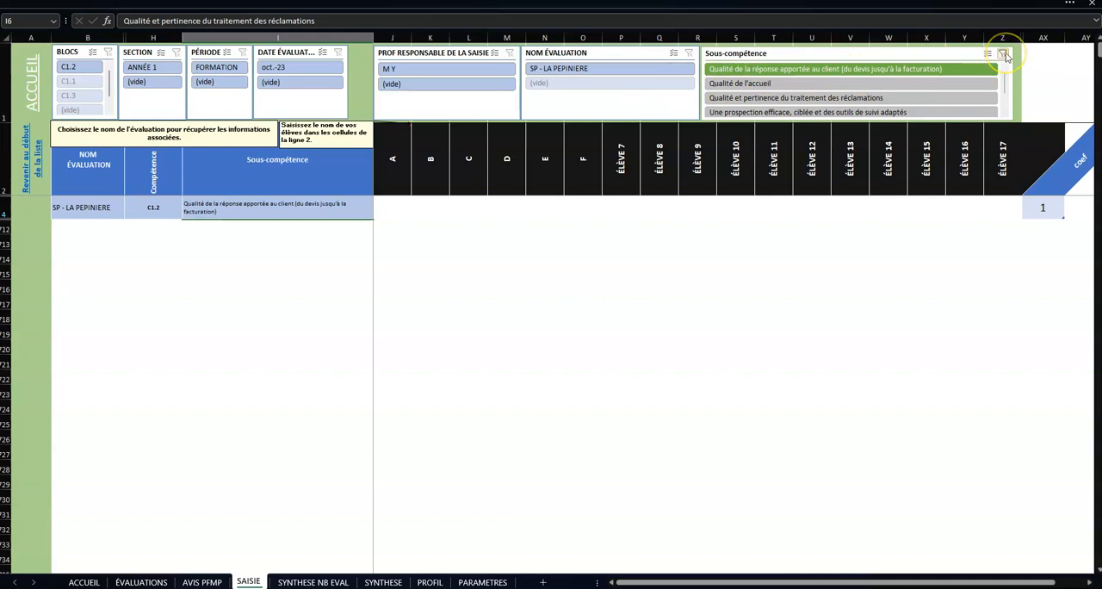
left_click(1004, 56)
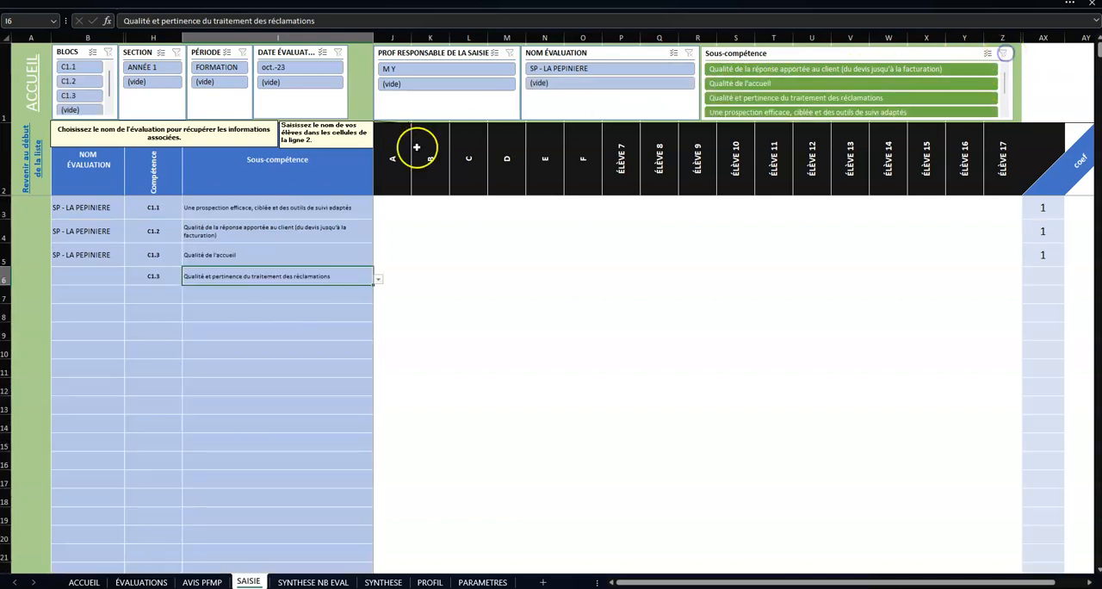
Step: Set the missing evaluation name in row 6 to SP - LA PEPINIERE
left_click(73, 282)
left_click(130, 279)
left_click(86, 289)
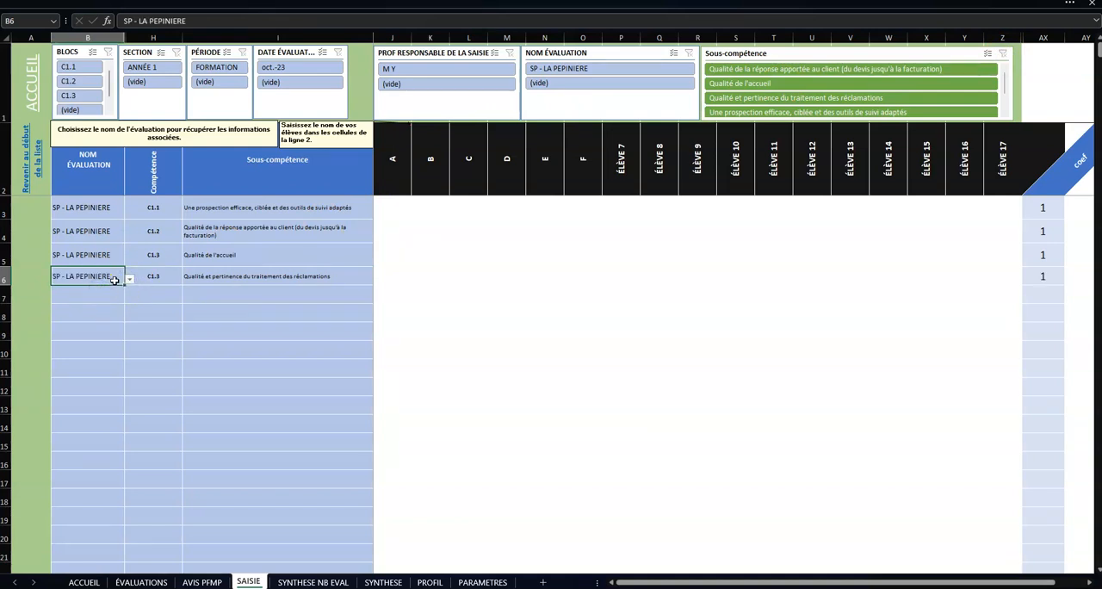
Step: In the C1.1 row, enter level 1 for student A, the orange level for student B and 3 for student C
left_click_drag(387, 212, 590, 270)
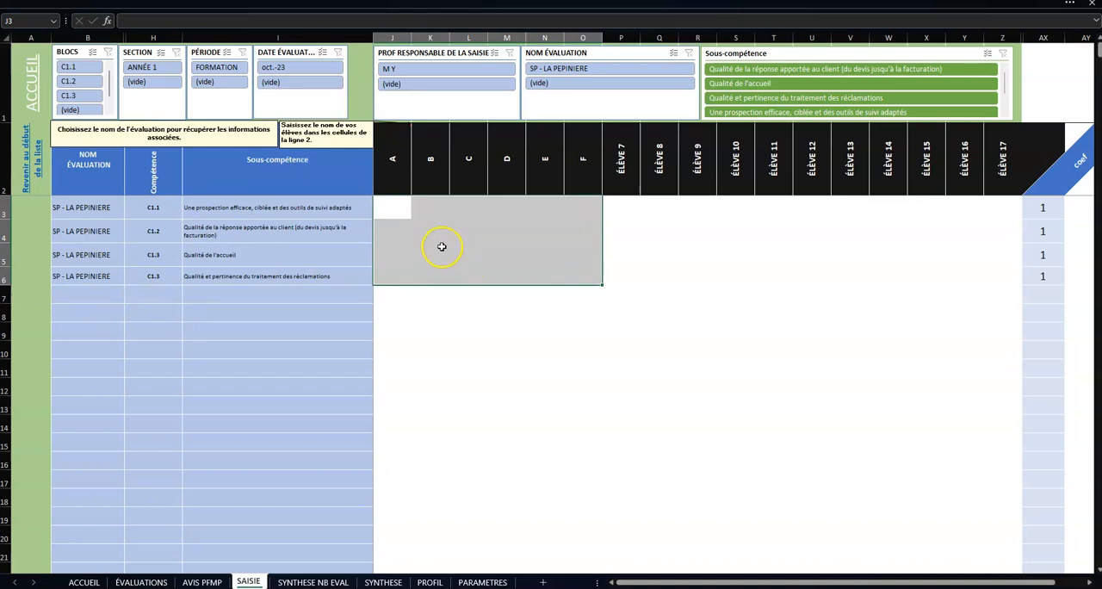
left_click(401, 205)
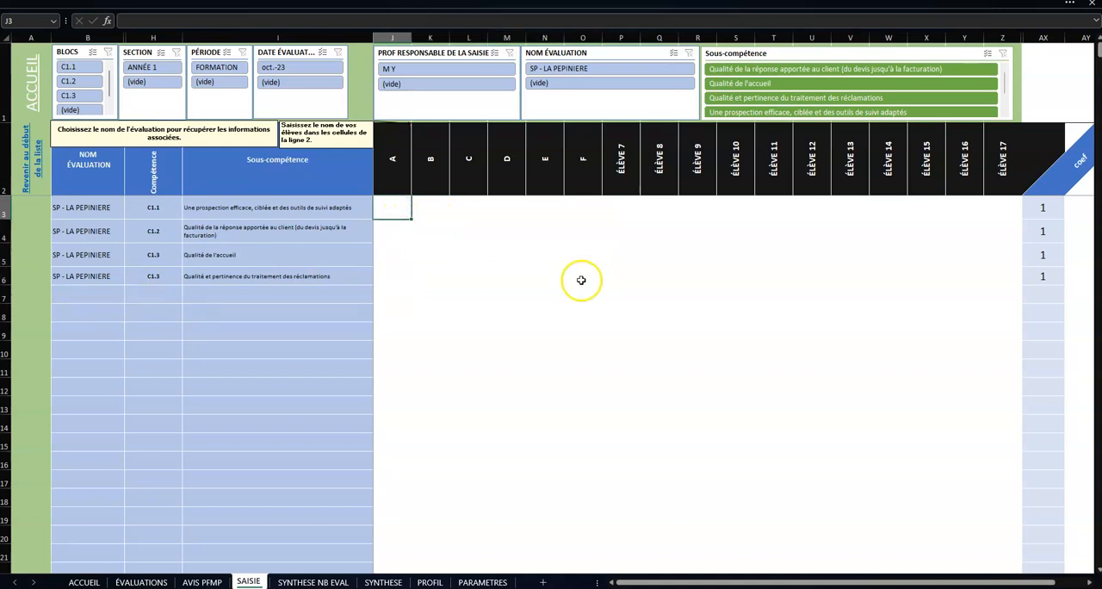
left_click(384, 208)
type("1")
key("Tab")
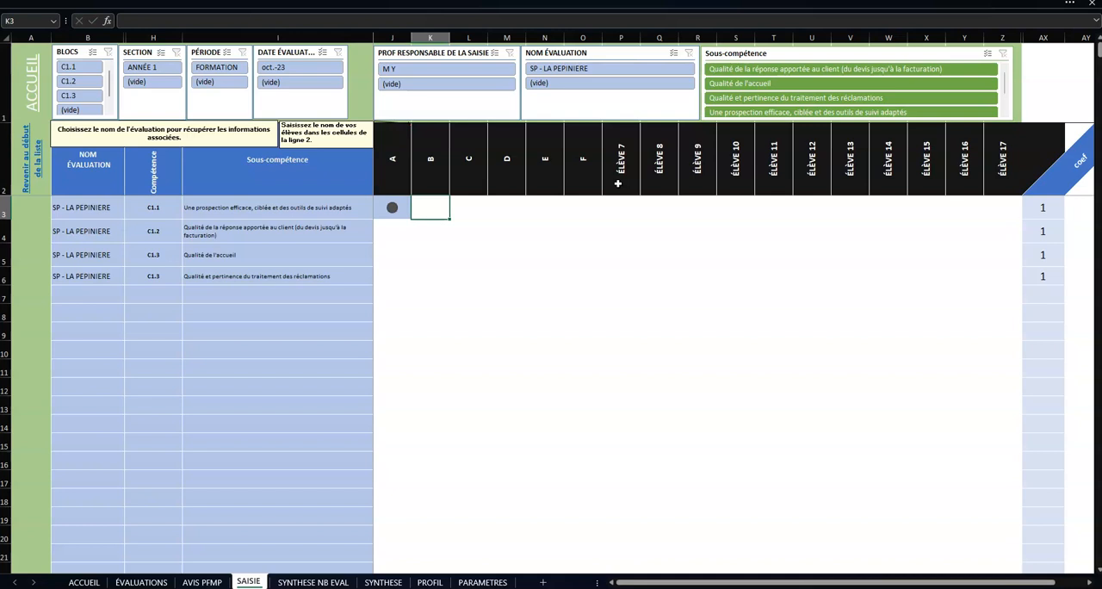
key("Tab")
type("3")
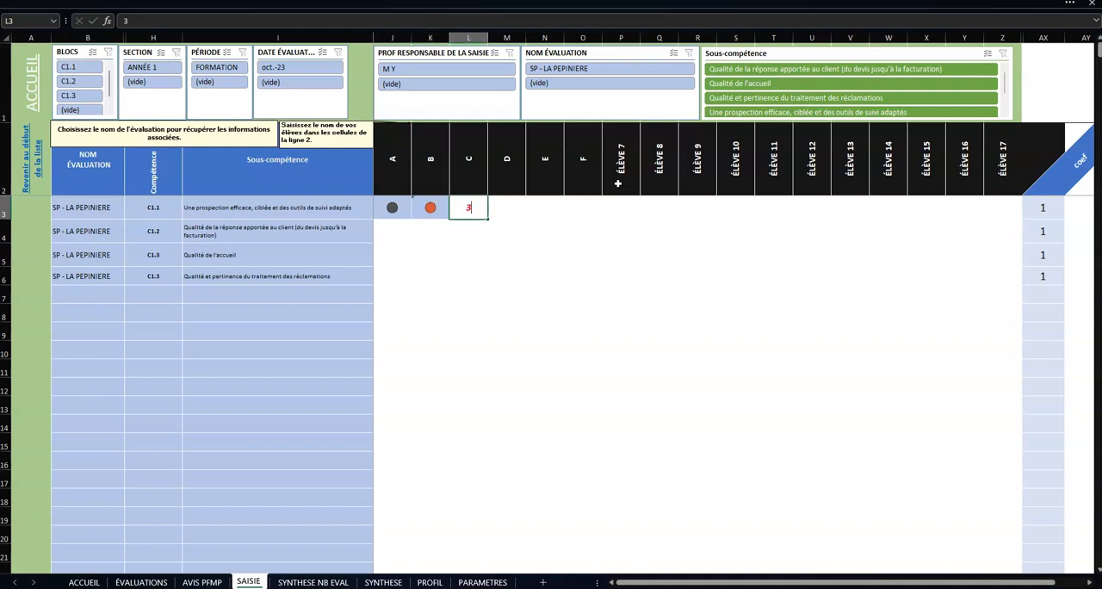
key("Tab")
Step: In the C1.1 row, enter level 4 for student D, 3 for student E and 1 for student F
type("4")
key("Tab")
type("3")
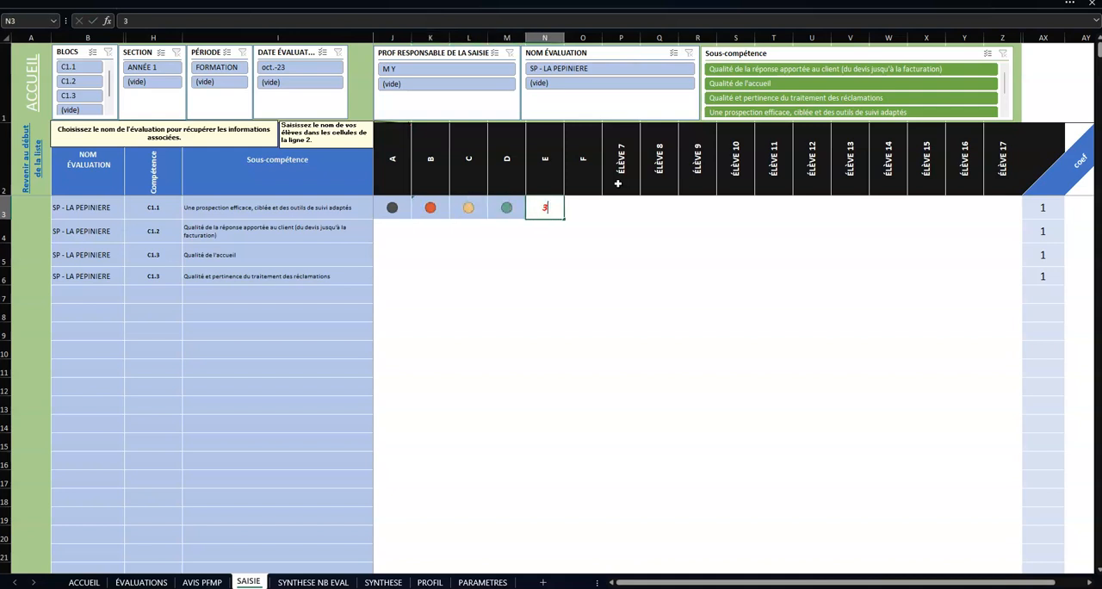
key("Tab")
type("1")
key("Tab")
key("Down")
key("Down")
key("Down")
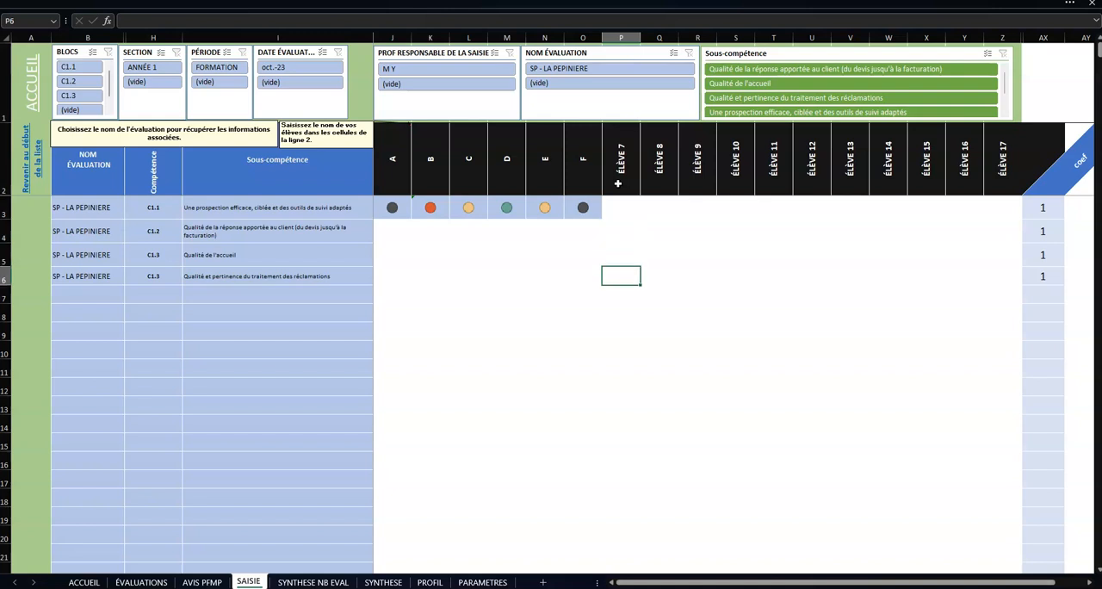
Step: In the C1.2 row, enter level 4 for student A, 2 for student B and 3 for student C
left_click(392, 228)
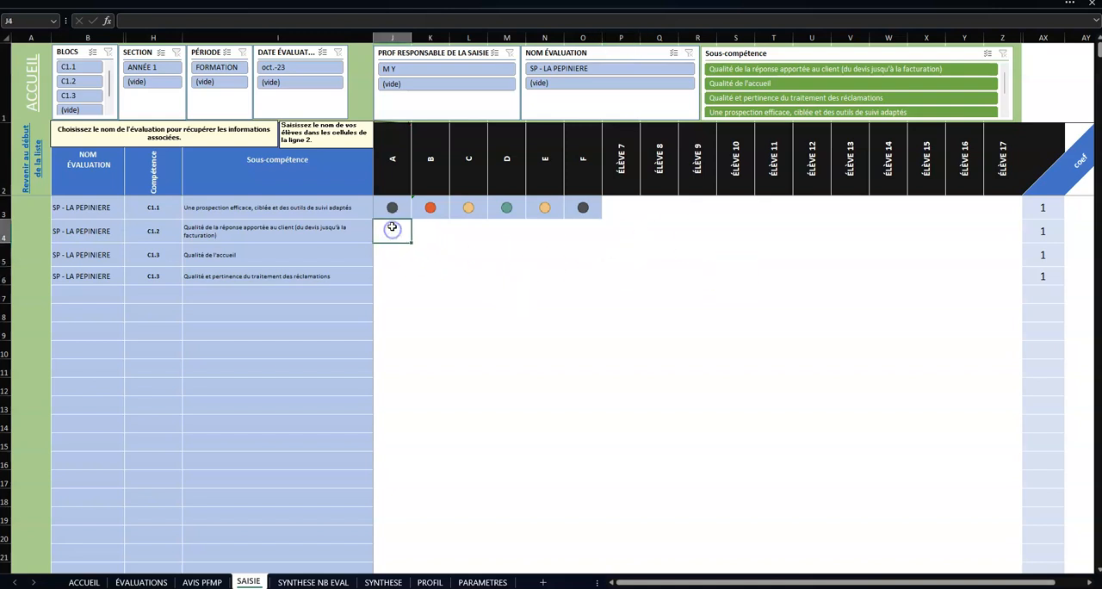
key("Tab")
type("2")
key("Tab")
type("3")
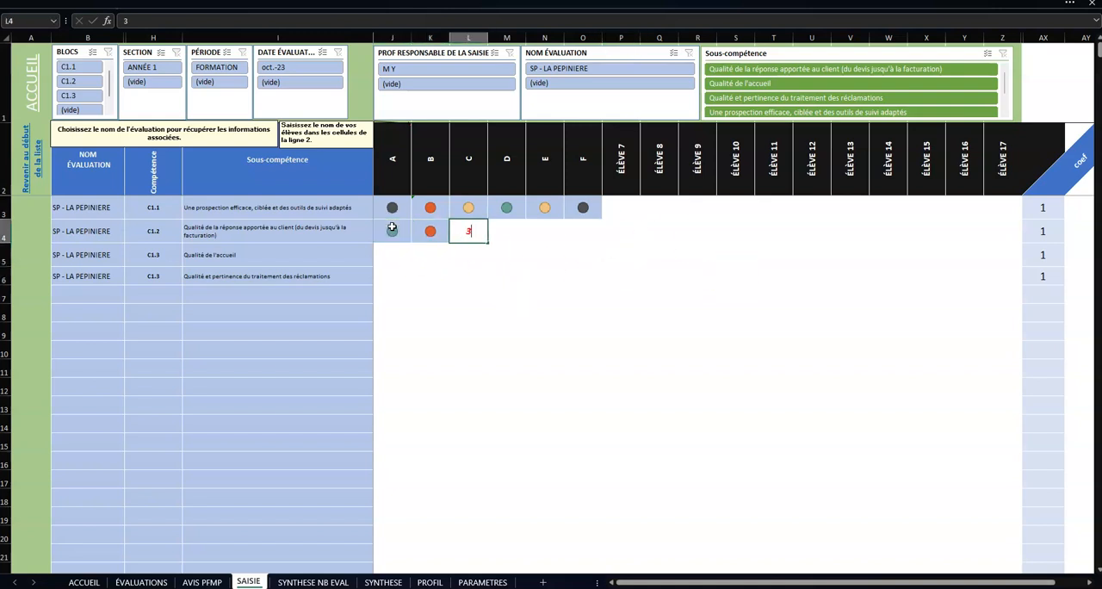
Step: In the C1.2 row, enter level 2 for student D, 3 for student E and 1 for student F
key("Tab")
type("2")
key("Tab")
type("3")
key("Tab")
type("1")
key("Tab")
key("Down")
key("Down")
key("Down")
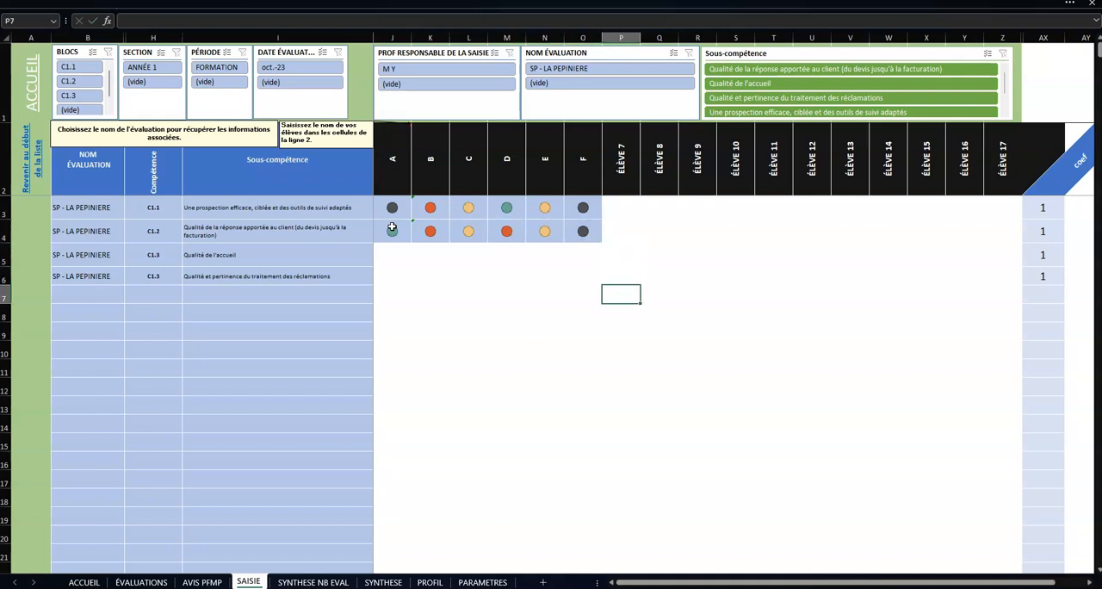
Step: In the C1.3 row "Qualité de l'accueil", enter levels 3, 2, 3, 2, 1 and 2 for students A to F
left_click(400, 249)
type("3\t2\t3\t2\t1\t2")
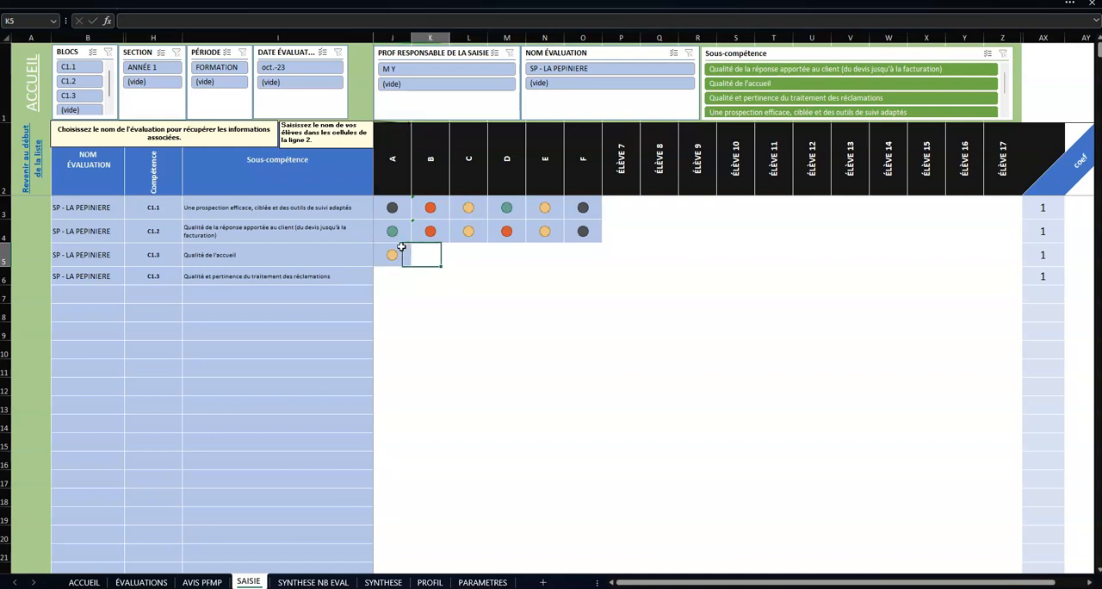
key("Return")
Step: In the C1.3 row "Qualité et pertinence du traitement des réclamations", enter levels 3, 4, 2, 1, 3 and 2 for students A to F
left_click(398, 277)
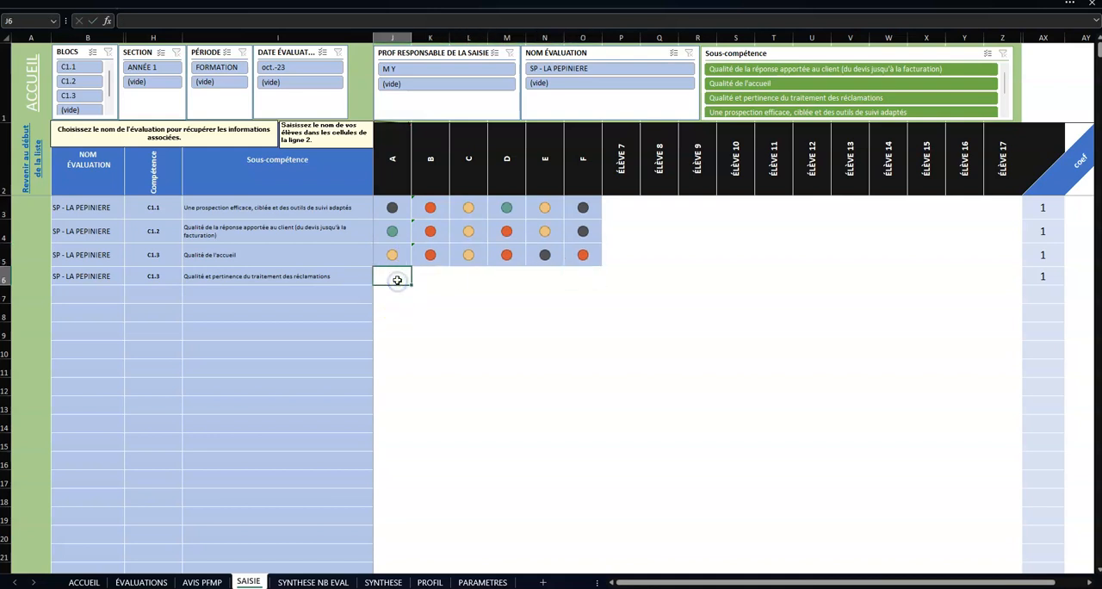
type("3\t4\t2\t1\t3\t")
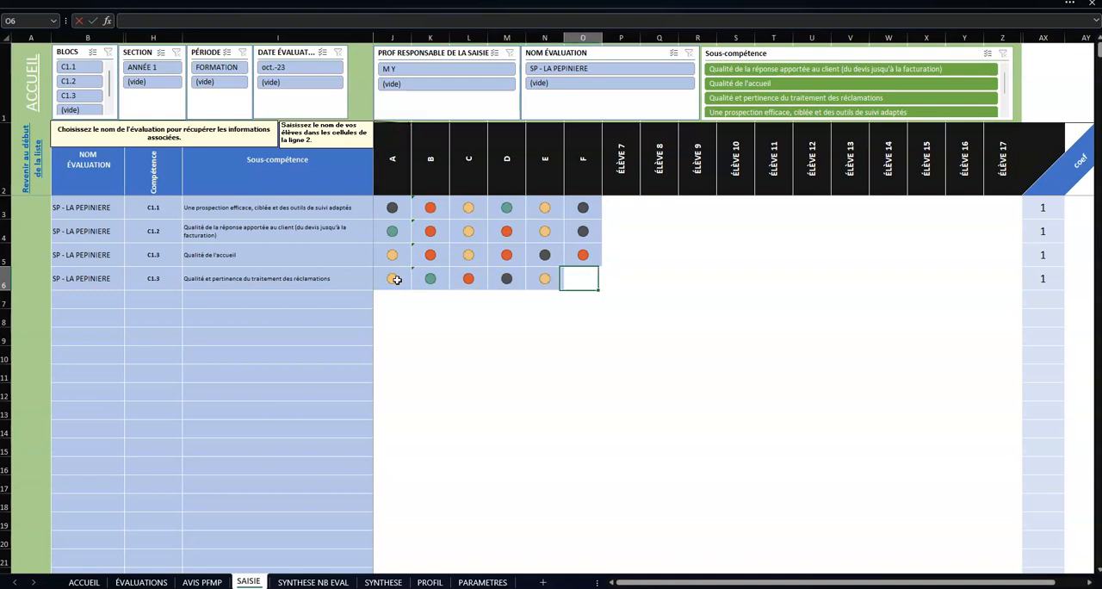
type("2")
key("Tab")
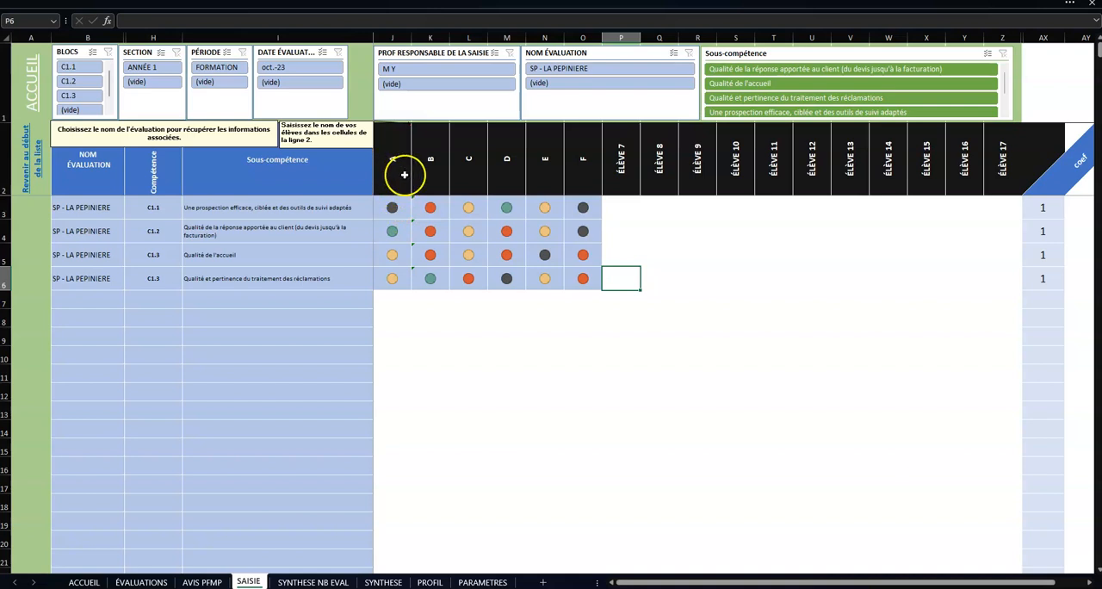
Step: Start a new evaluation entry in row 7 by choosing SP - ART HOME as the evaluation name
left_click(120, 299)
left_click(129, 306)
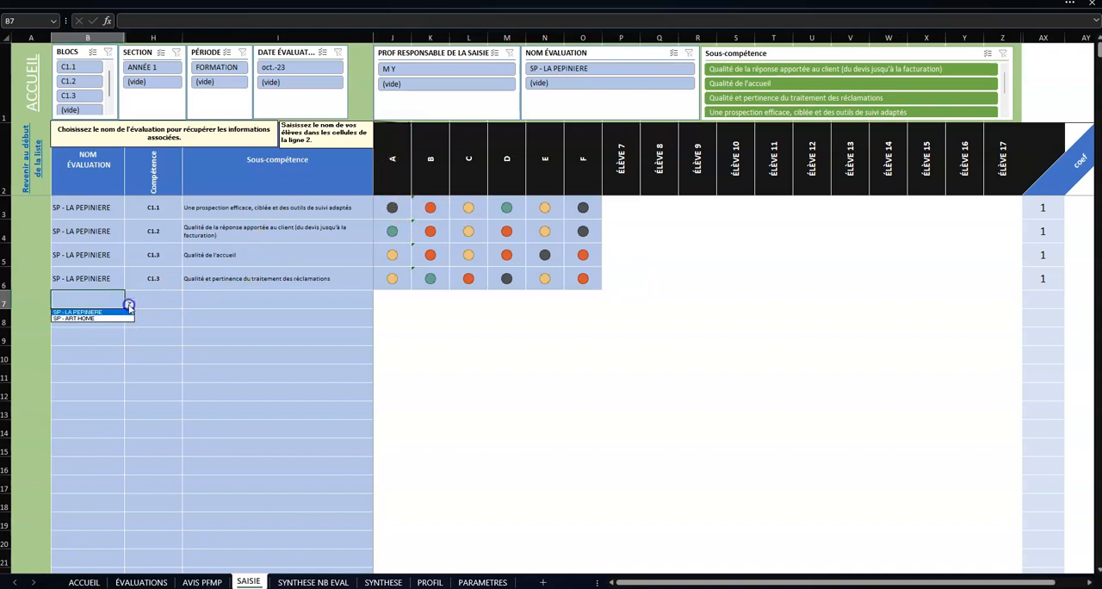
left_click(104, 318)
Step: In row 7, choose competence C1.2 and the sub-competence "Pertinence et qualité des relances pour impayés et leur suivi"
left_click(153, 297)
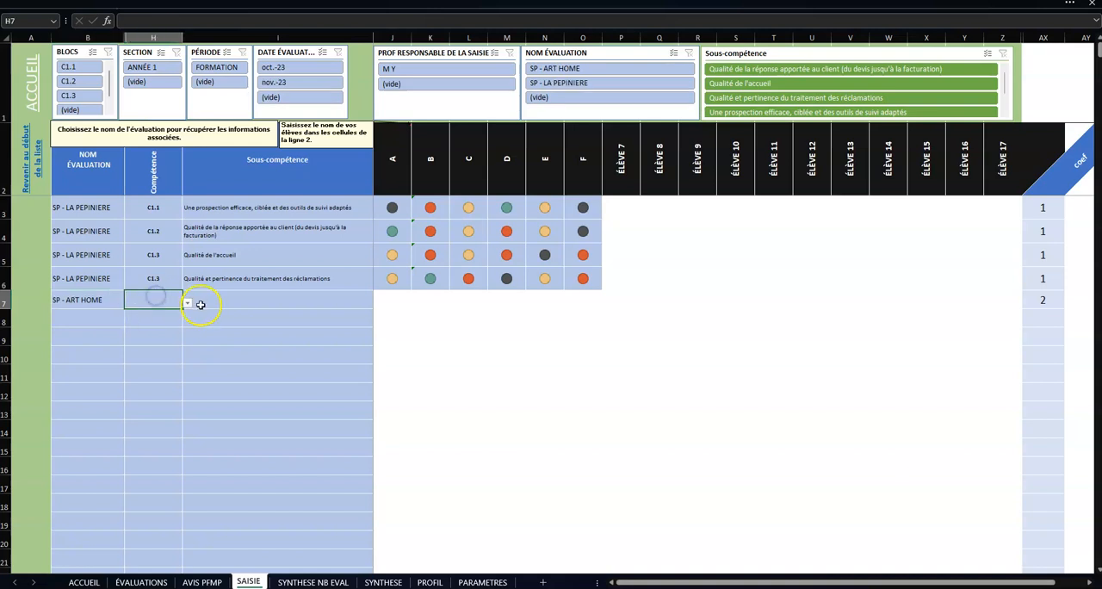
left_click(187, 301)
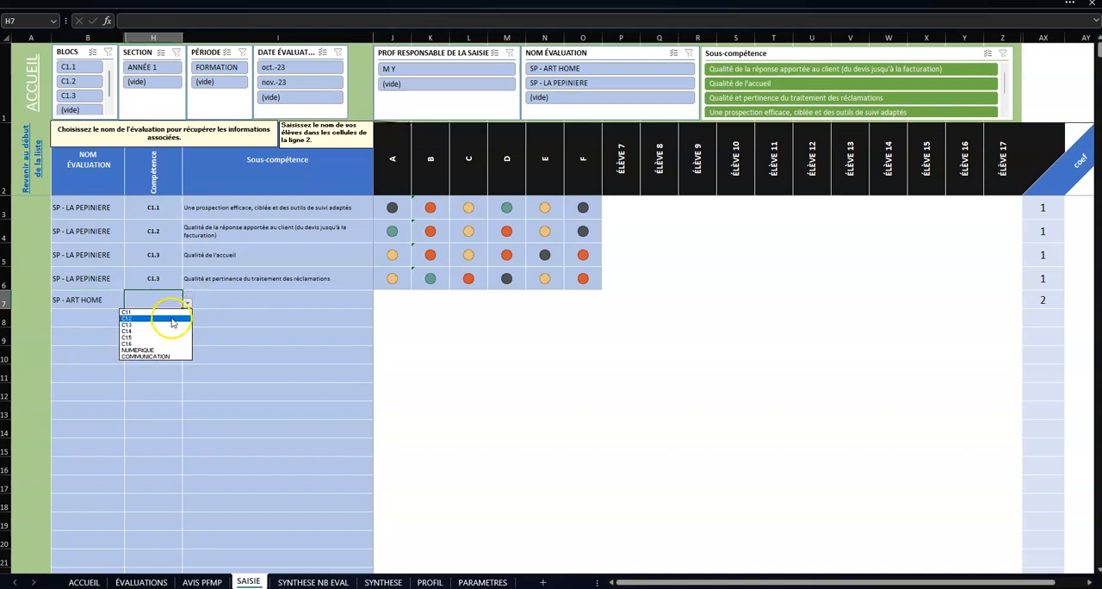
left_click(171, 319)
left_click(219, 298)
left_click(379, 307)
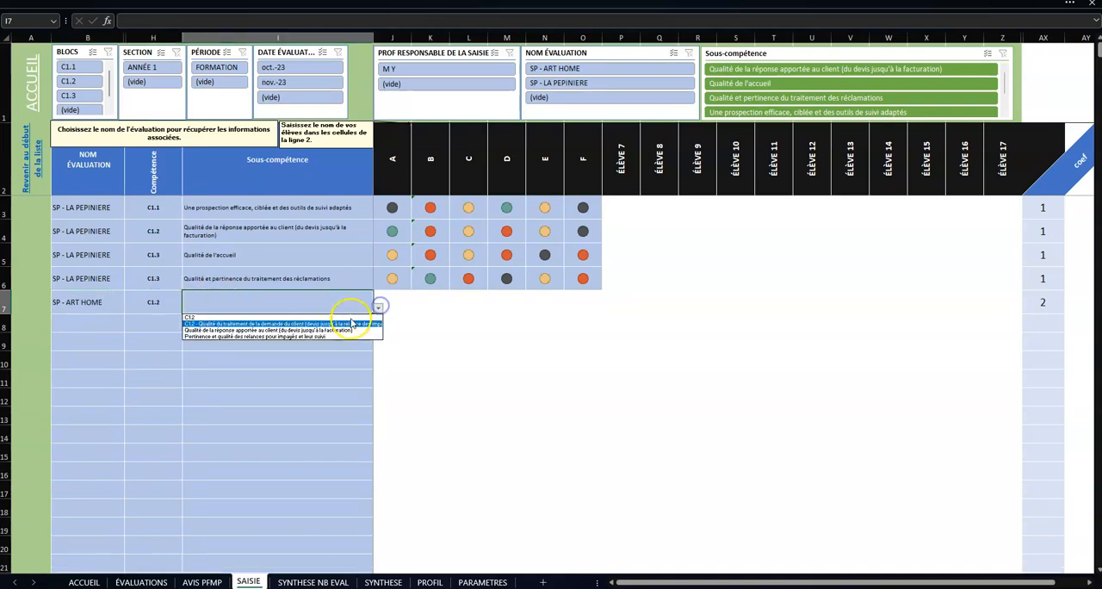
left_click(345, 335)
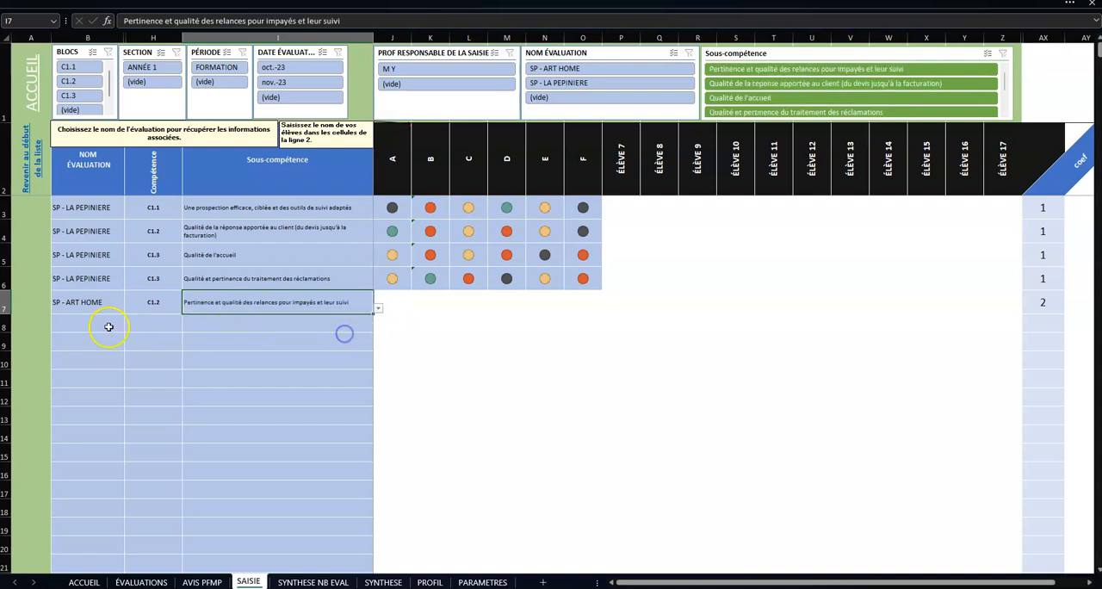
Step: In row 8, choose competence C1.4 and the sub-competence "C1.4 -Pertinence du choix des fournisseurs"
left_click(147, 322)
left_click(187, 326)
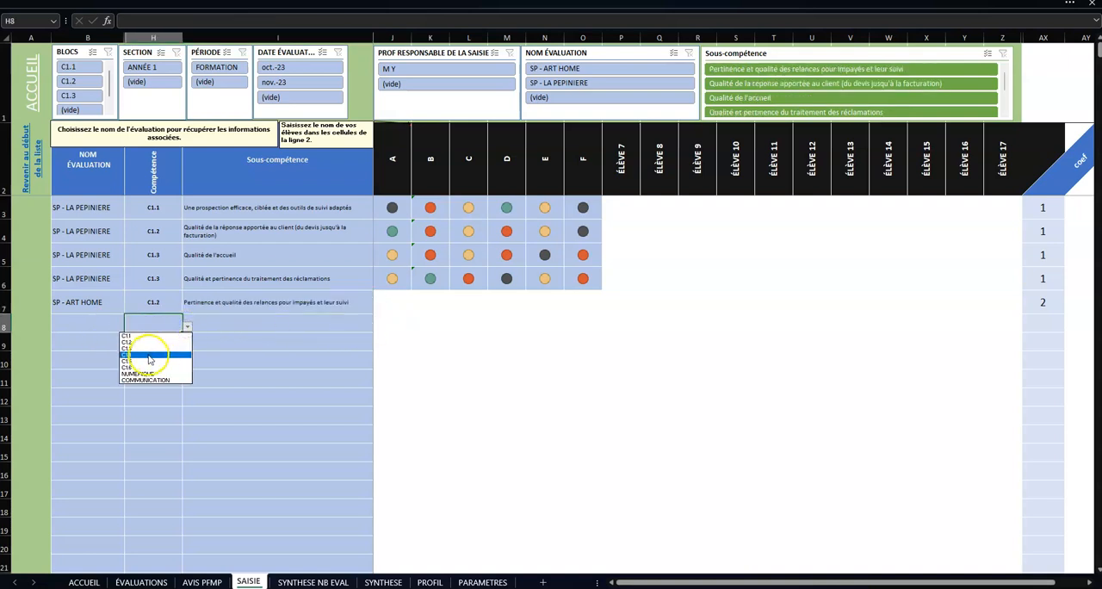
left_click(149, 356)
left_click(206, 326)
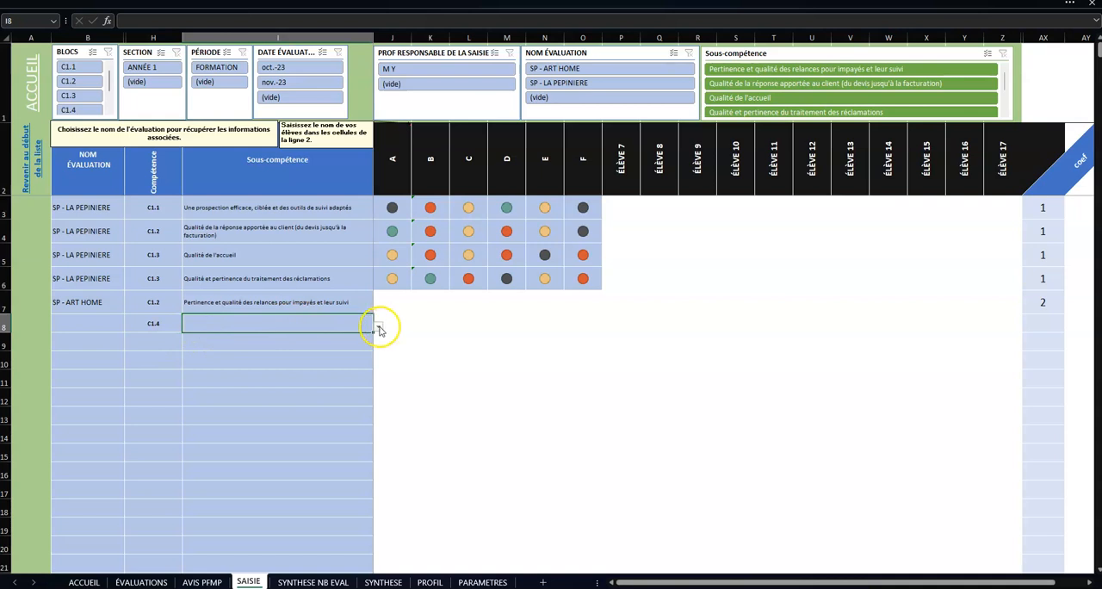
left_click(379, 330)
left_click(298, 342)
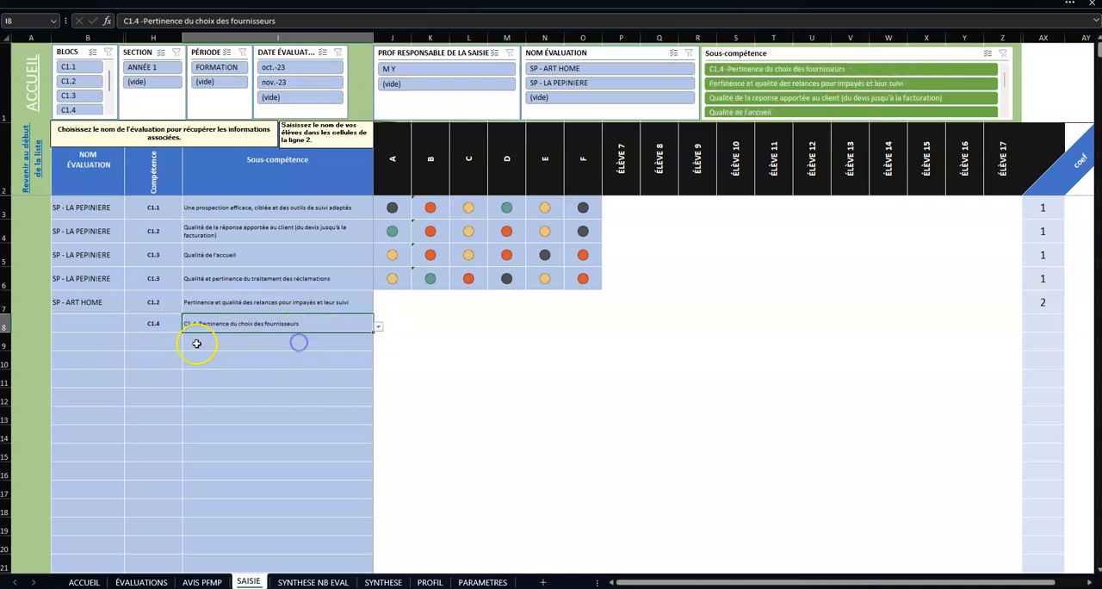
Step: In row 9, choose competence C1.5 and the sub-competence "Qualité du traitement du besoin d'achat ou d'investissement"
left_click(171, 344)
left_click(187, 345)
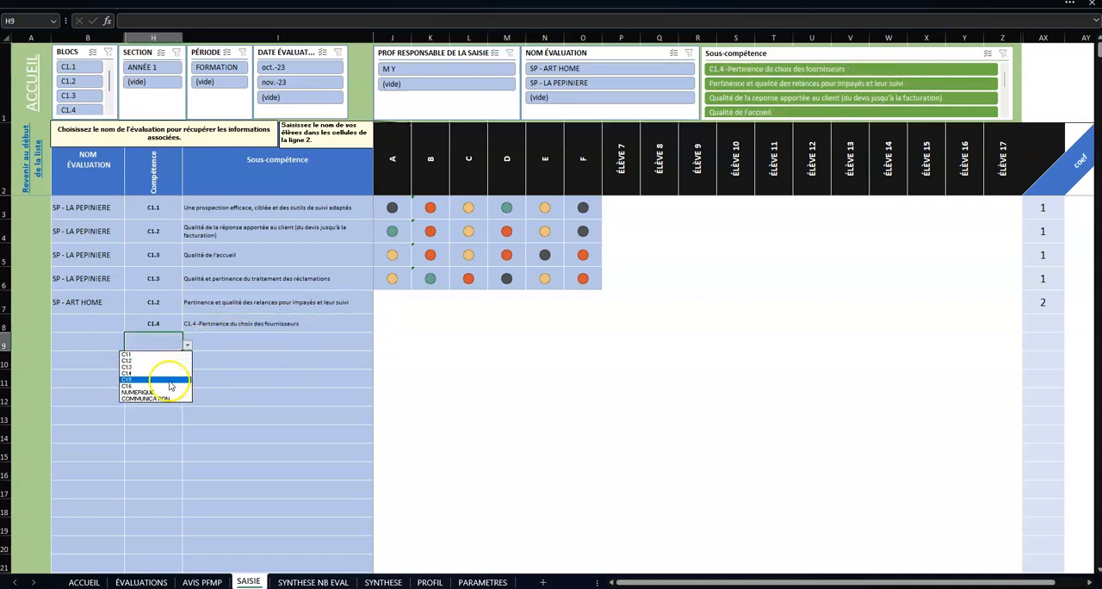
left_click(163, 376)
left_click(265, 341)
left_click(378, 344)
left_click(356, 368)
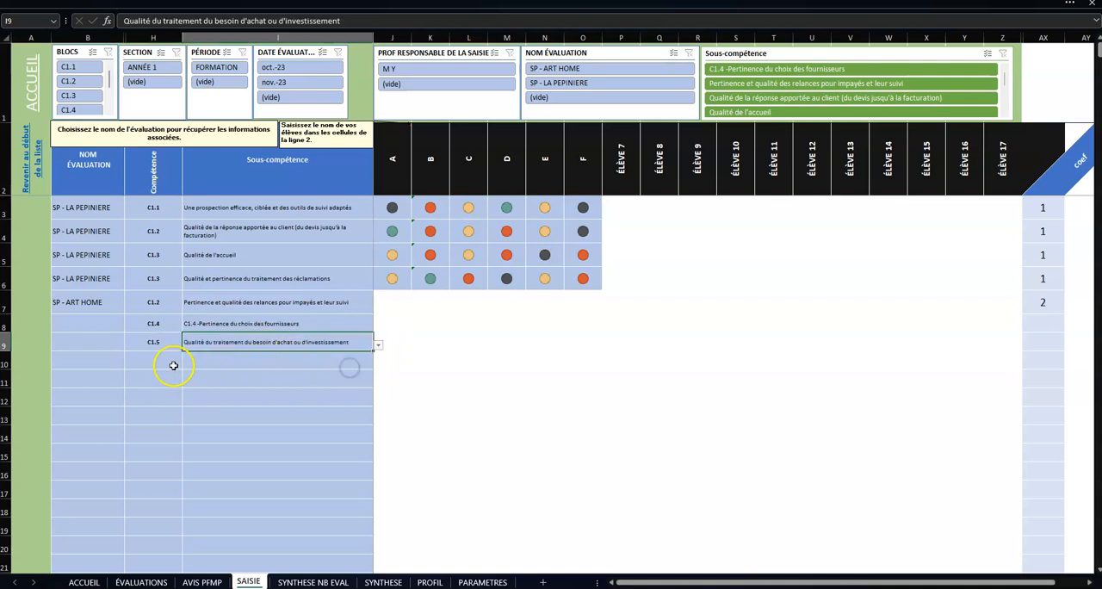
Step: In row 10, choose competence C1.5 and the sub-competence "Qualité de l'évaluation des performances des fournisseurs"
left_click(171, 361)
left_click(187, 365)
left_click(146, 398)
left_click(222, 368)
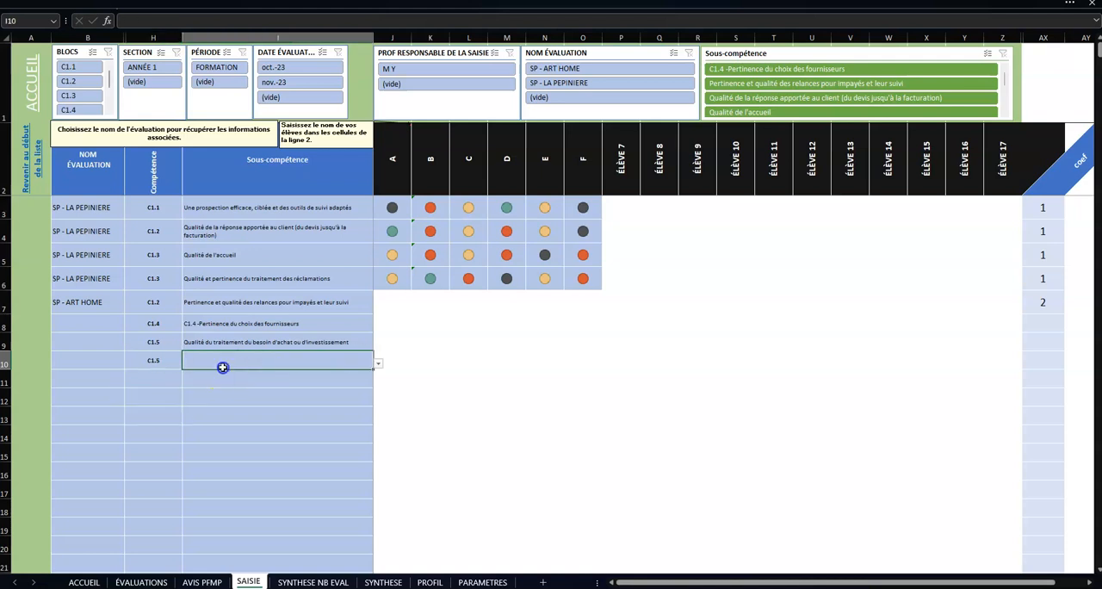
left_click(379, 364)
left_click(304, 389)
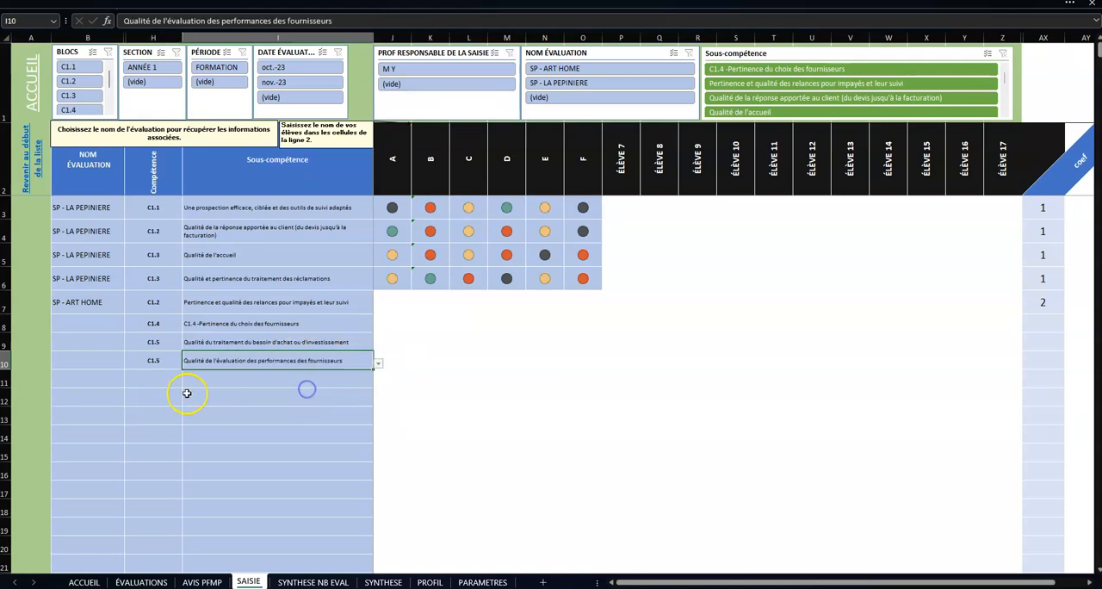
Step: In row 11, choose competence C1.6 and the sub-competence "Qualité des contrôles des enregistrements"
left_click(158, 380)
left_click(187, 382)
left_click(154, 418)
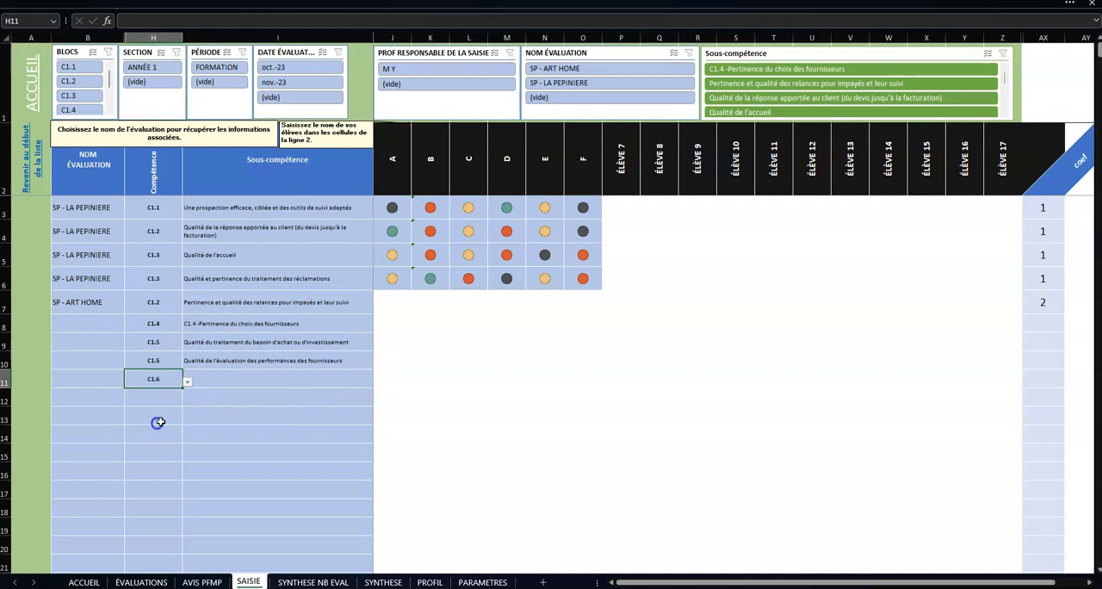
left_click(254, 380)
left_click(378, 382)
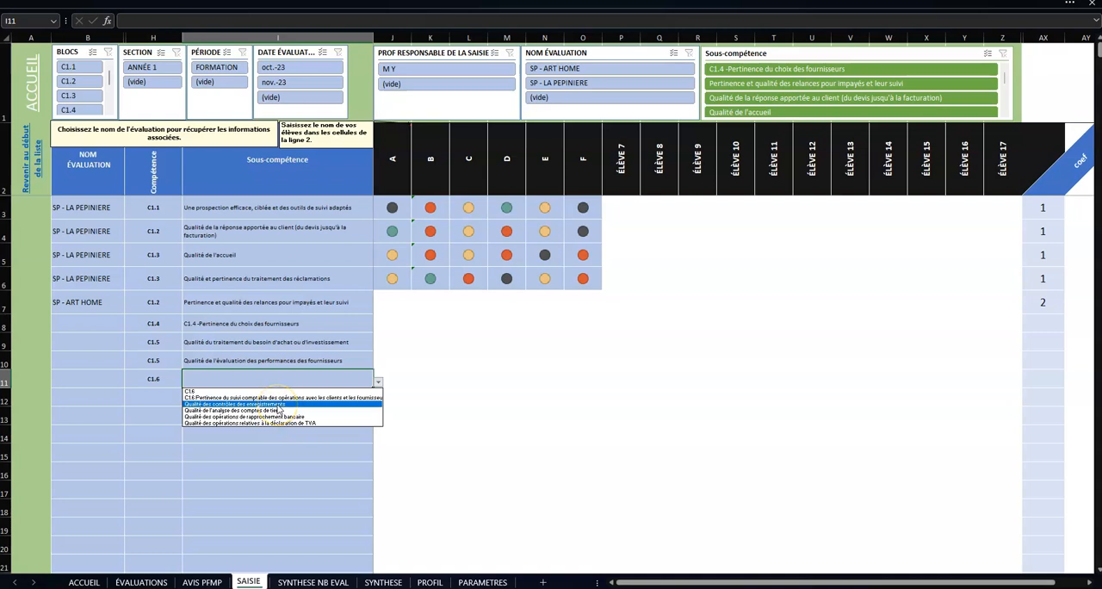
left_click(277, 404)
Step: In row 12, choose competence C1.6 and the sub-competence "Qualité de l'analyse des comptes de tiers"
left_click(165, 399)
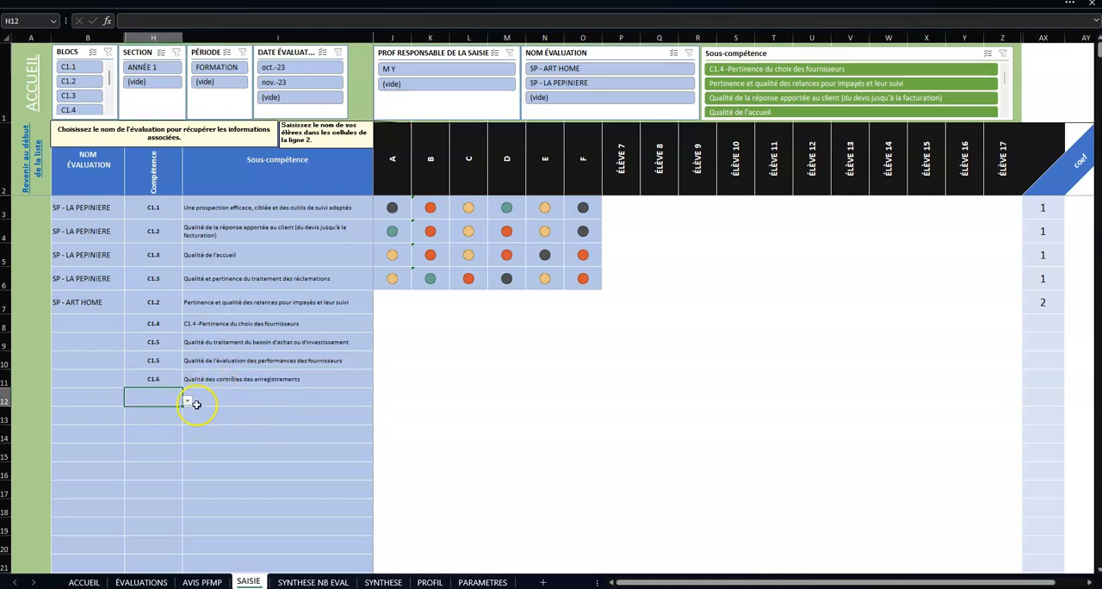
left_click(188, 401)
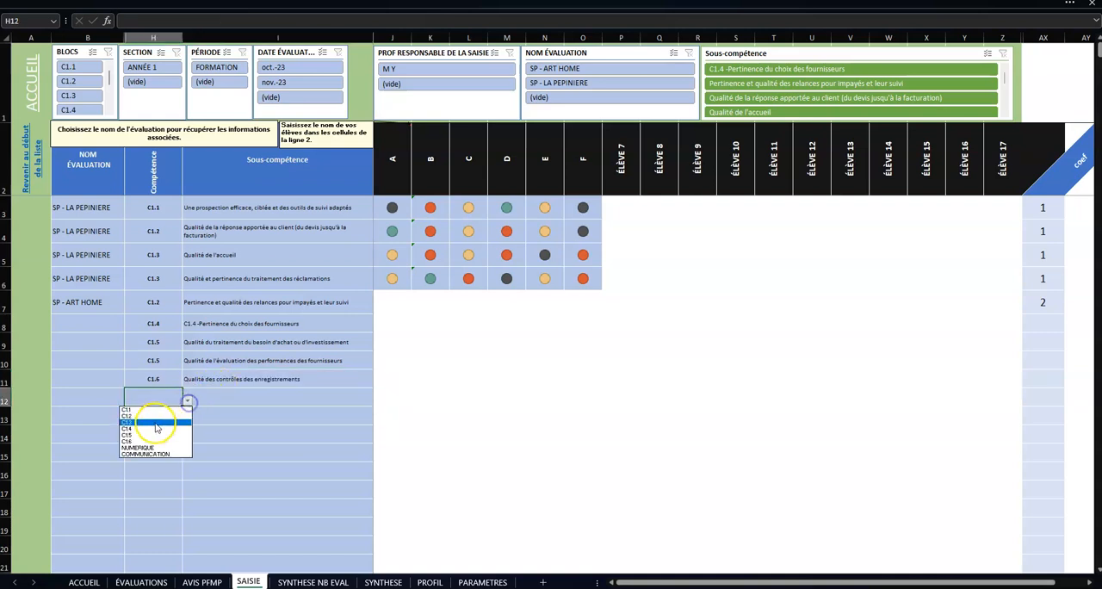
left_click(148, 437)
left_click(236, 398)
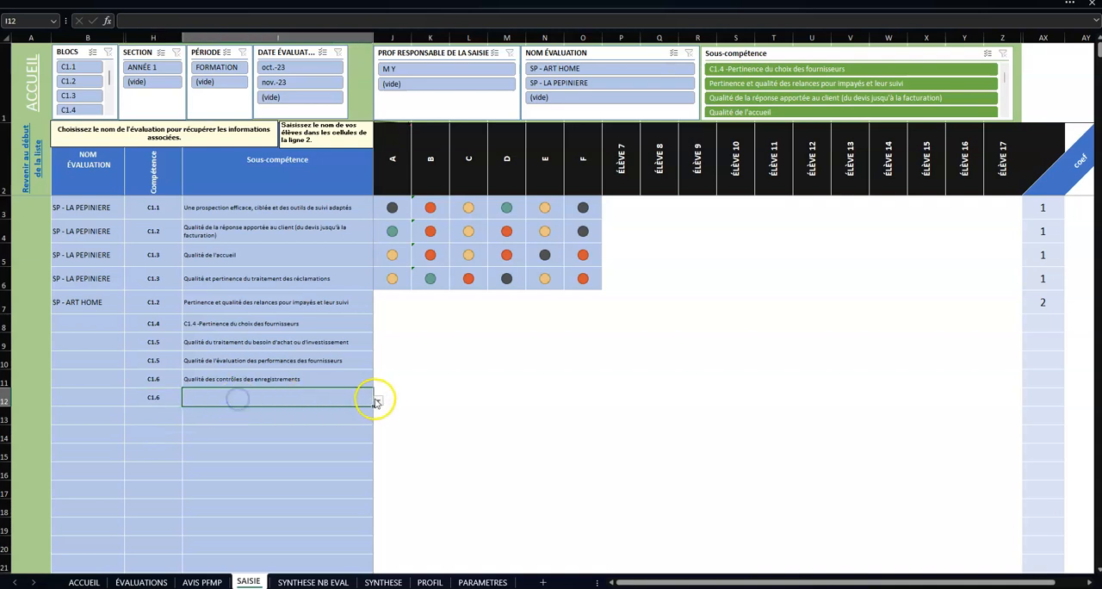
left_click(378, 399)
left_click(302, 428)
Step: In row 13, choose competence NUMERIQUE and the sub-competence "Résultat liés à la mobilisation des ressources de l'environnement technologique"
left_click(164, 417)
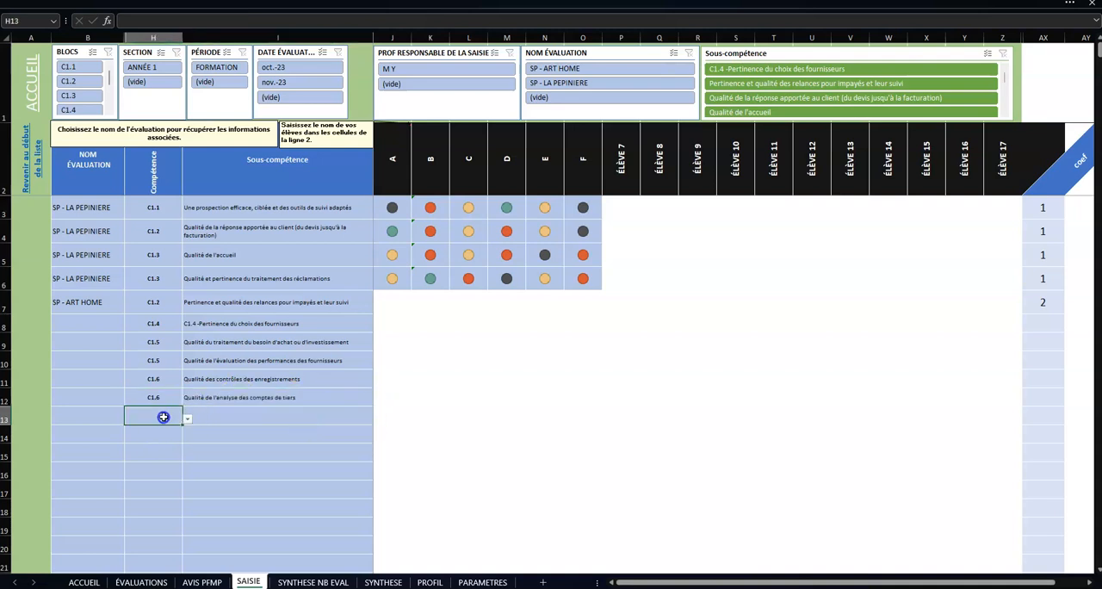
left_click(187, 419)
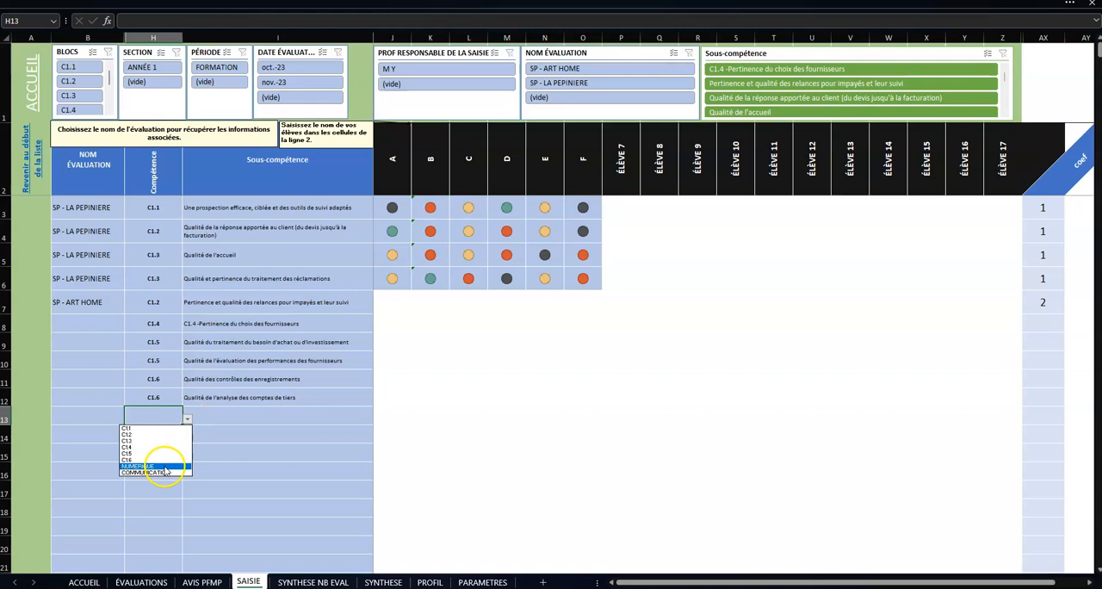
left_click(164, 465)
left_click(202, 422)
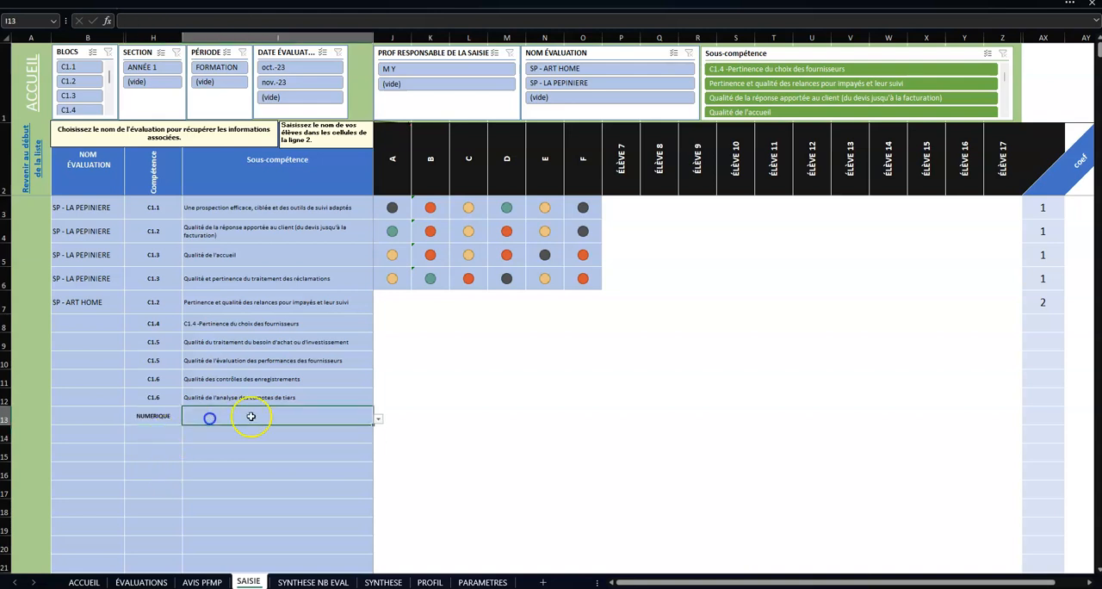
left_click(382, 420)
left_click(362, 420)
left_click(378, 419)
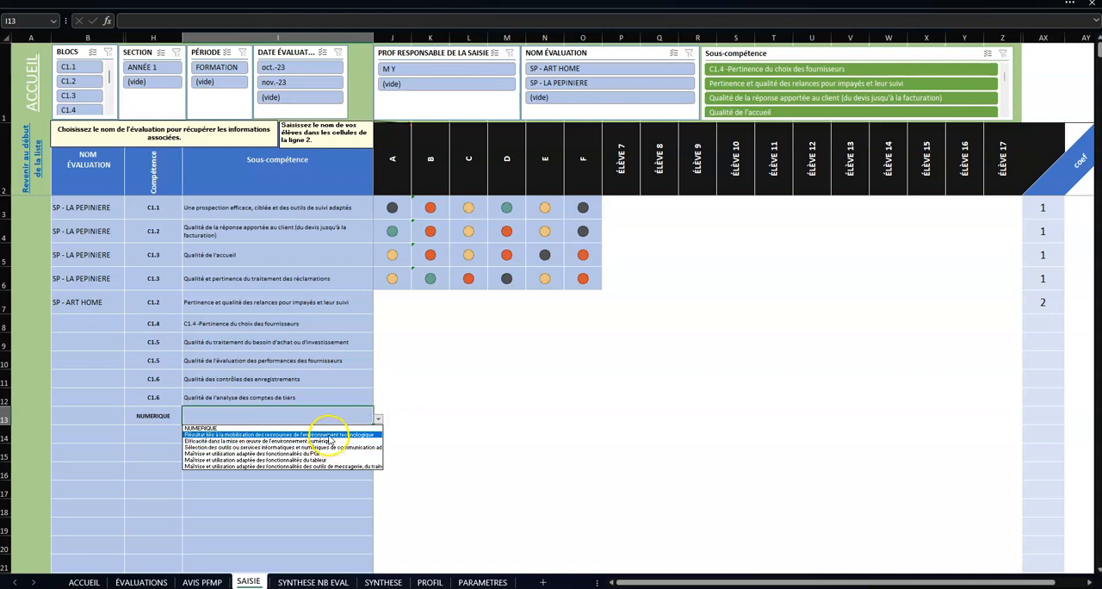
left_click(327, 434)
Step: In row 14, choose competence NUMERIQUE and the sub-competence "Maîtrise et utilisation adaptée des fonctionnalités du tableur"
left_click(180, 435)
left_click(187, 437)
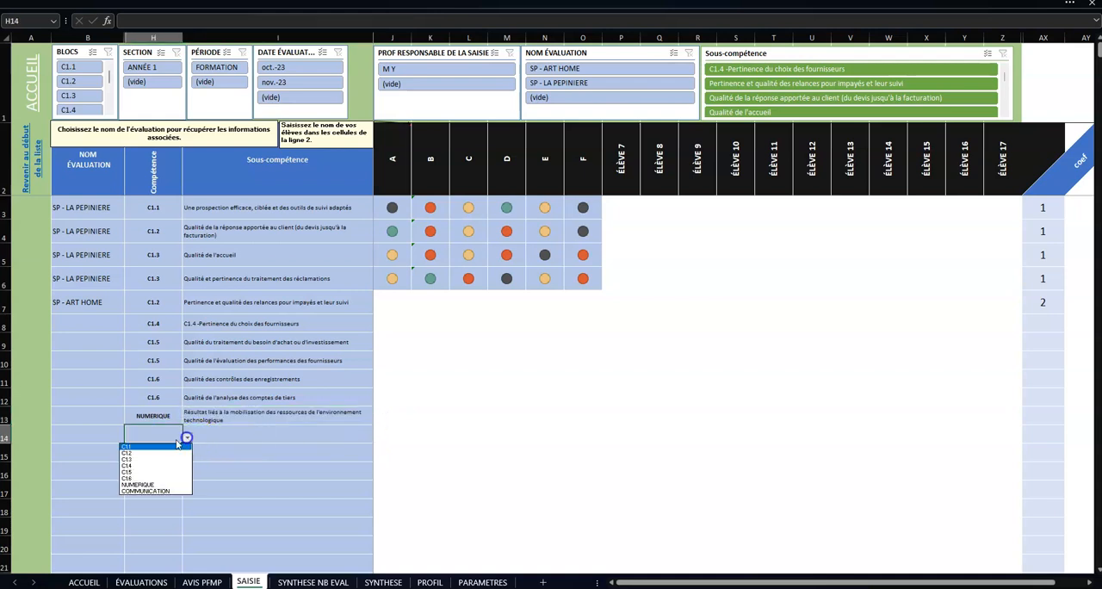
left_click(150, 478)
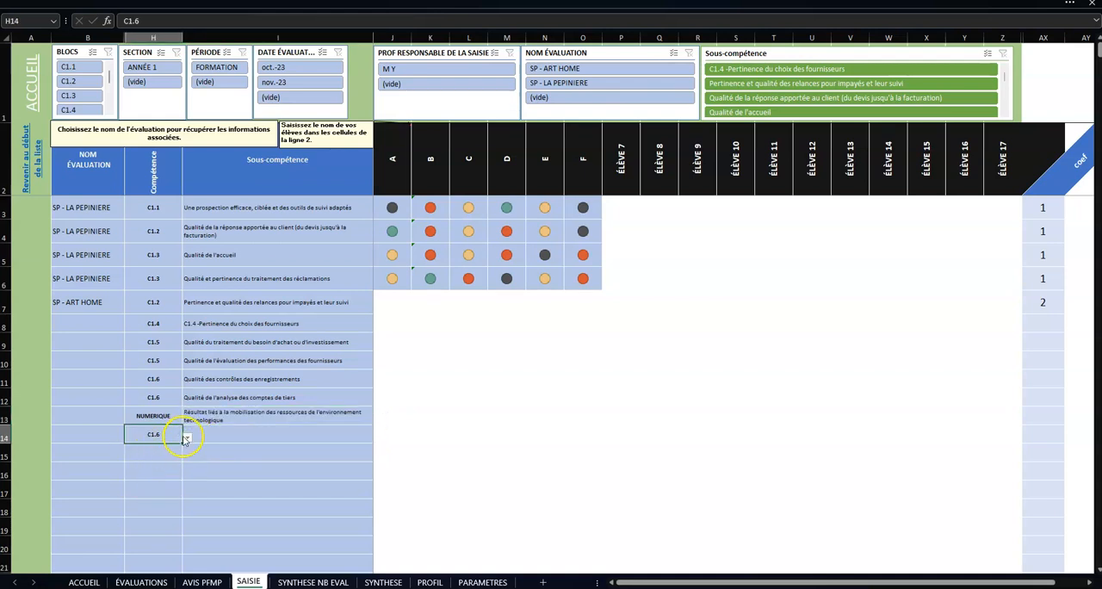
left_click(187, 437)
left_click(152, 482)
left_click(212, 436)
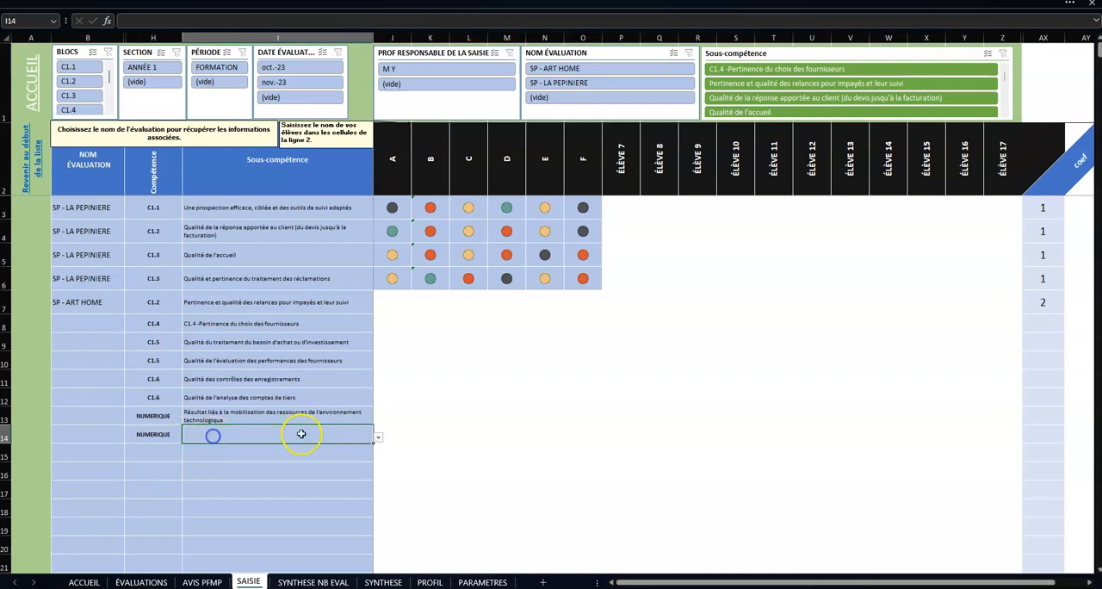
left_click(378, 437)
left_click(308, 480)
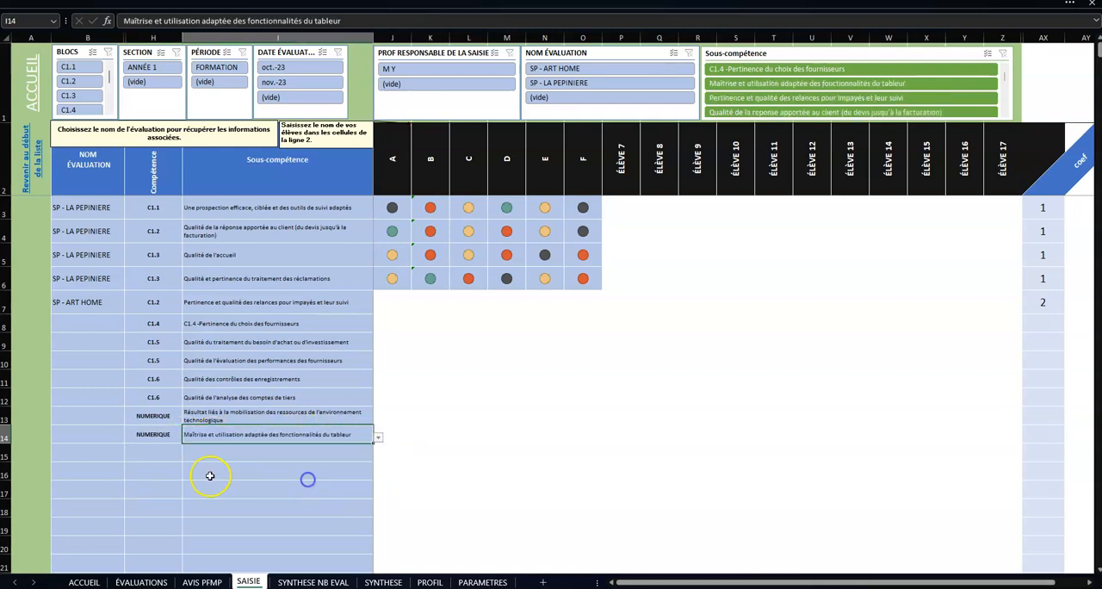
Step: In row 15, choose competence COMMUNICATION and the sub-competence "Être efficace dans sa communication écrite"
left_click(172, 453)
left_click(186, 457)
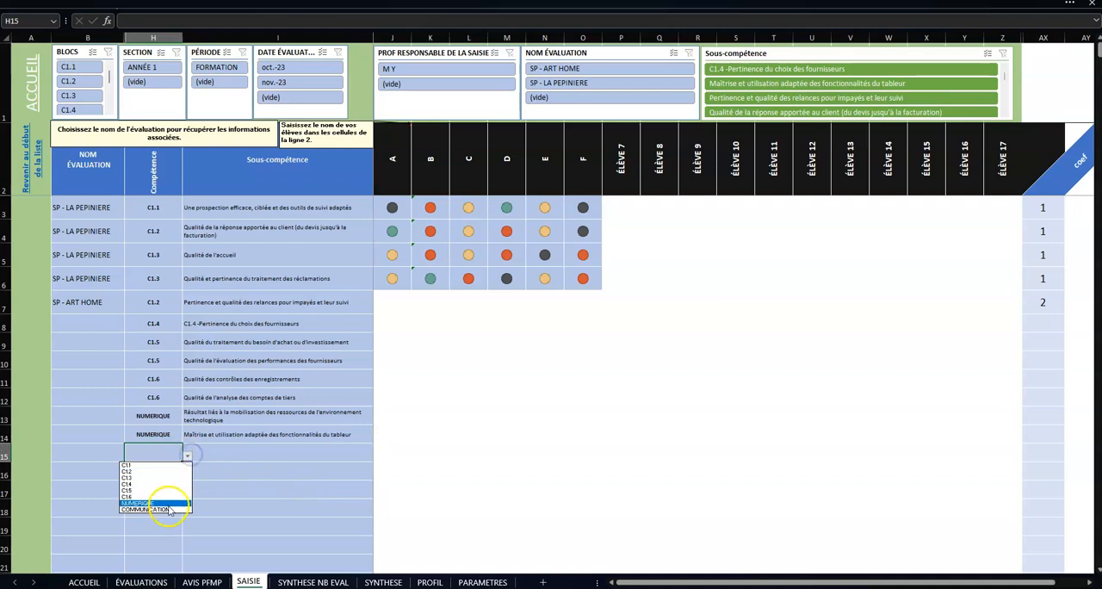
left_click(169, 506)
left_click(187, 457)
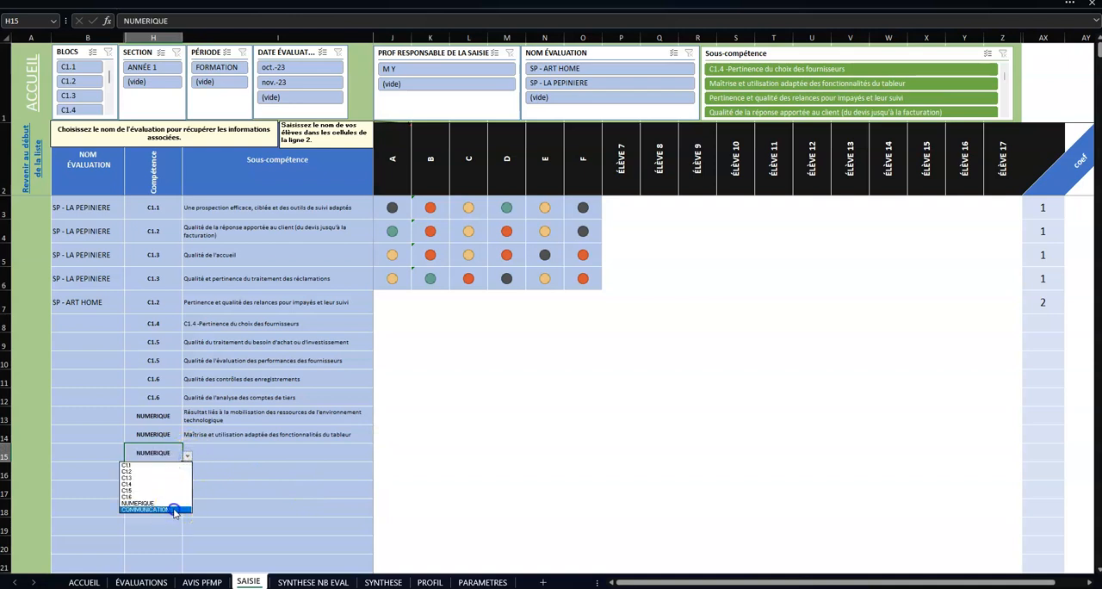
left_click(176, 504)
left_click(237, 452)
left_click(379, 457)
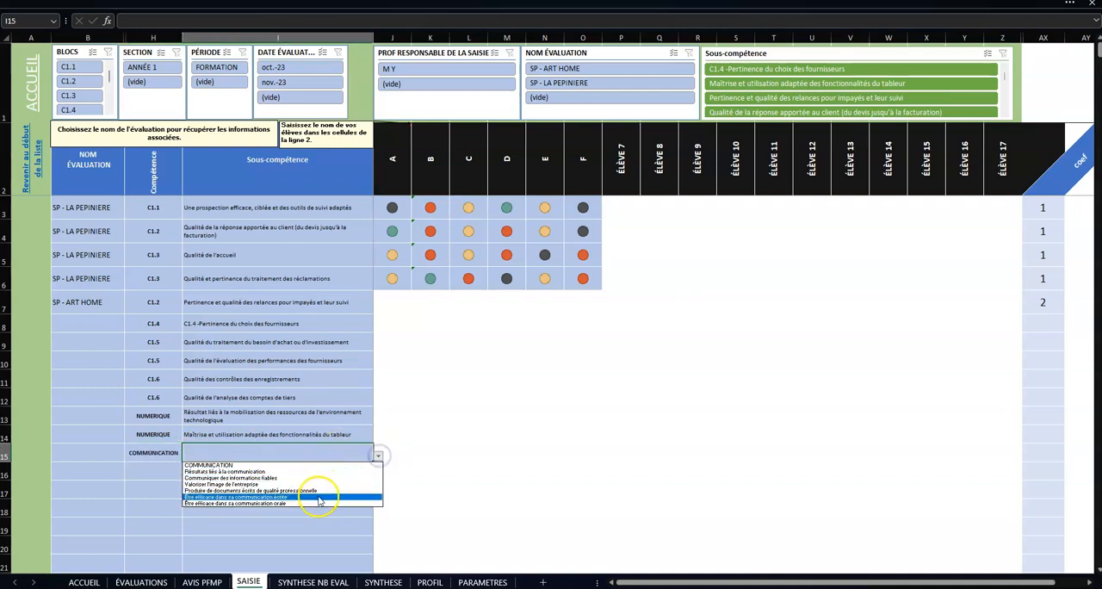
left_click(318, 494)
Step: In row 16, choose competence COMMUNICATION and the sub-competence "Être efficace dans sa communication orale"
left_click(178, 473)
left_click(187, 473)
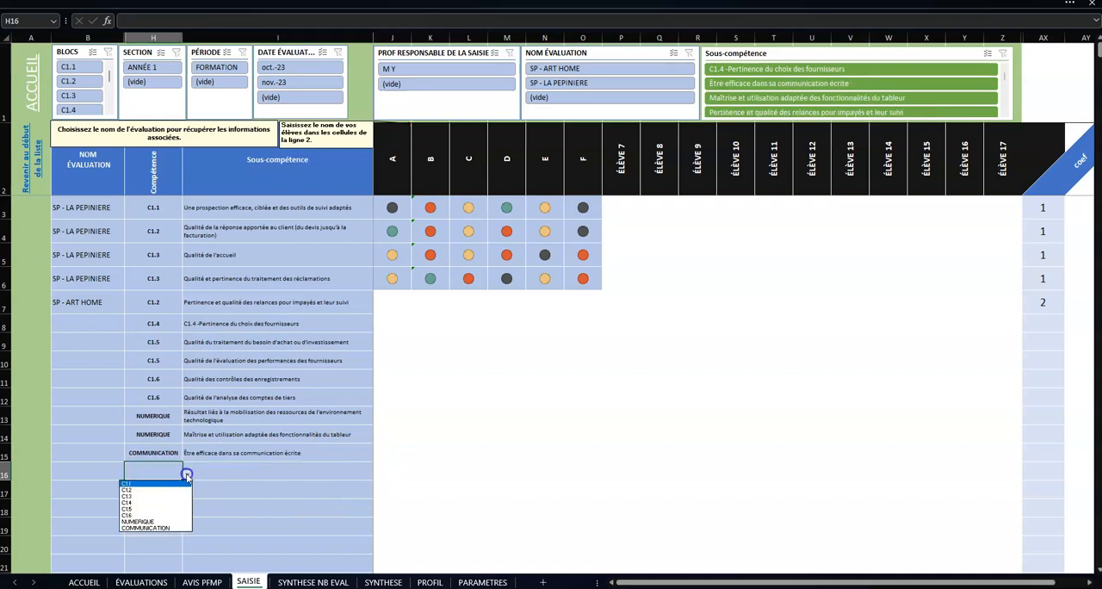
left_click(162, 524)
left_click(236, 475)
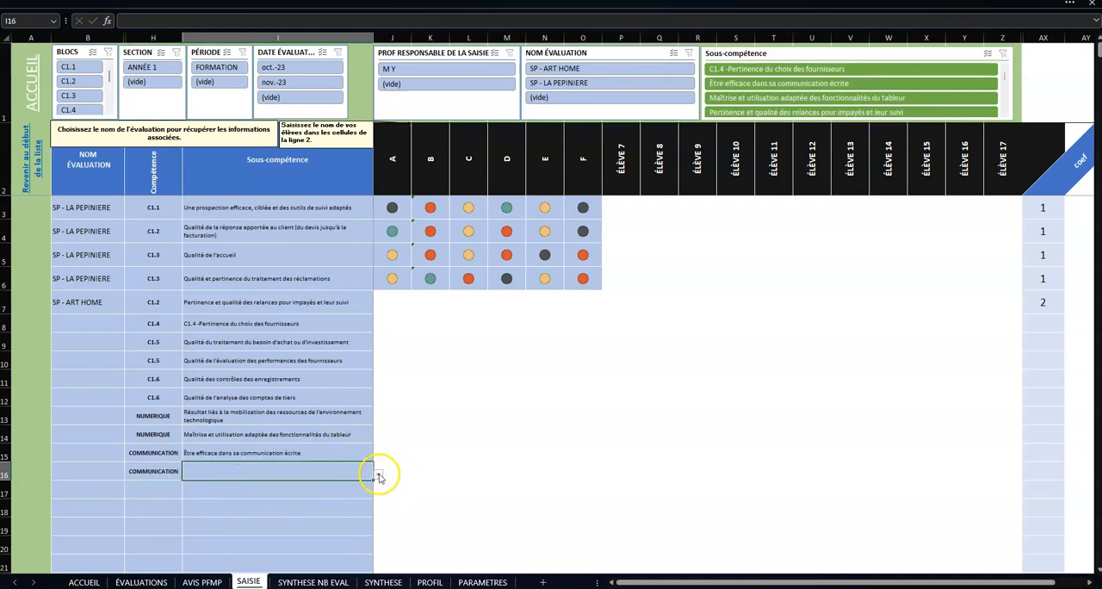
left_click(378, 473)
left_click(324, 522)
Step: Fill the evaluation name SP - ART HOME from row 7 down to row 16
left_click(99, 311)
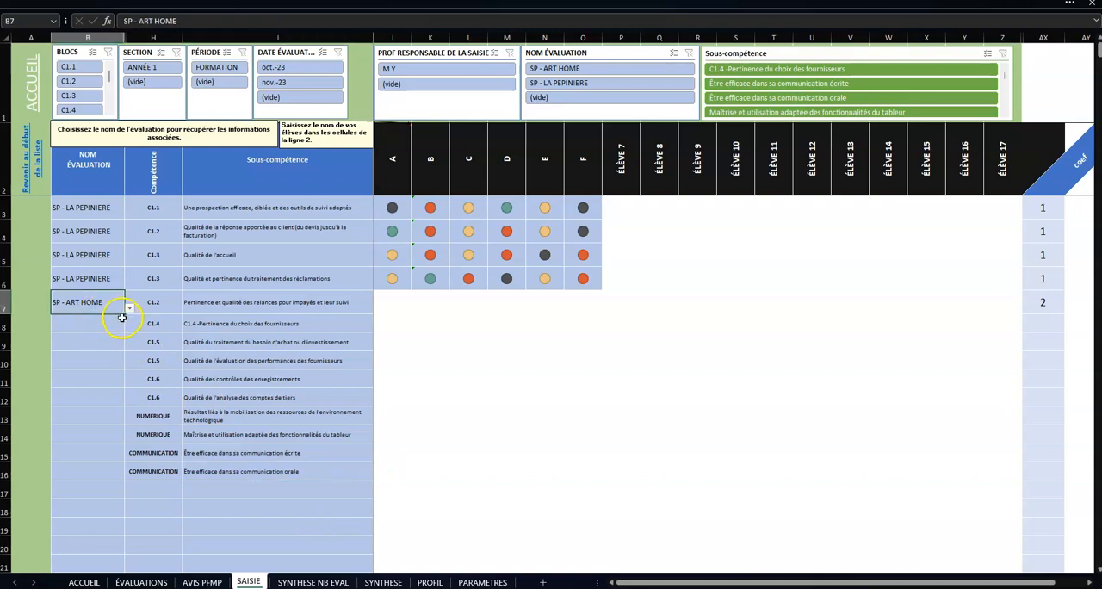
left_click_drag(123, 314, 115, 479)
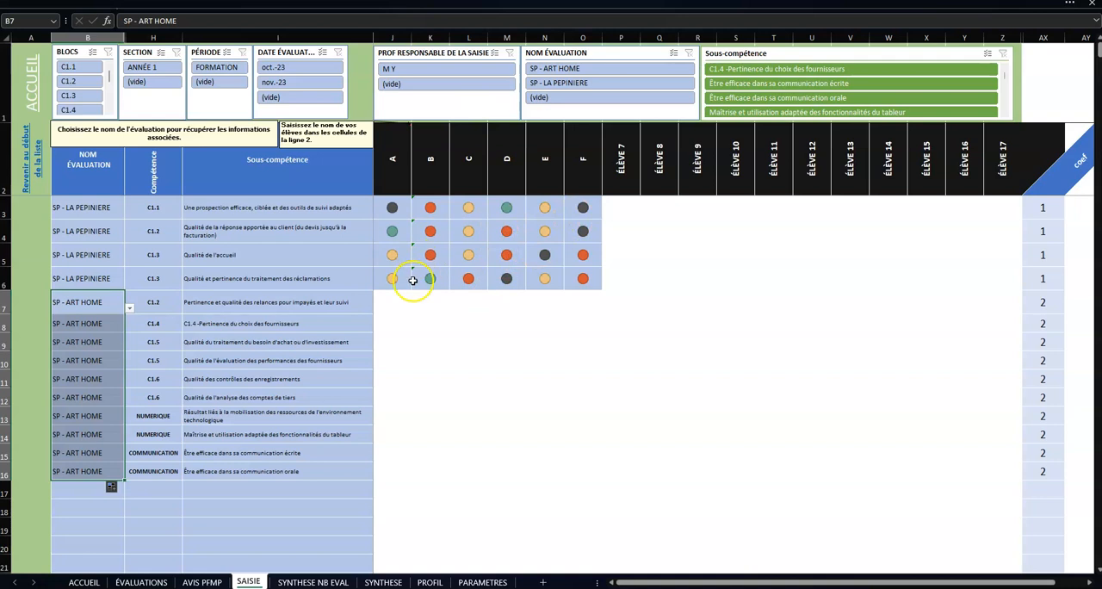
Step: Enter levels 1, 2, 3, 1, 2, 3 for students A to F in row 7
left_click(392, 304)
type("1")
key("Right")
type("2")
key("Right")
type("3")
key("Right")
key("1")
key("Right")
key("2")
key("Right")
key("3")
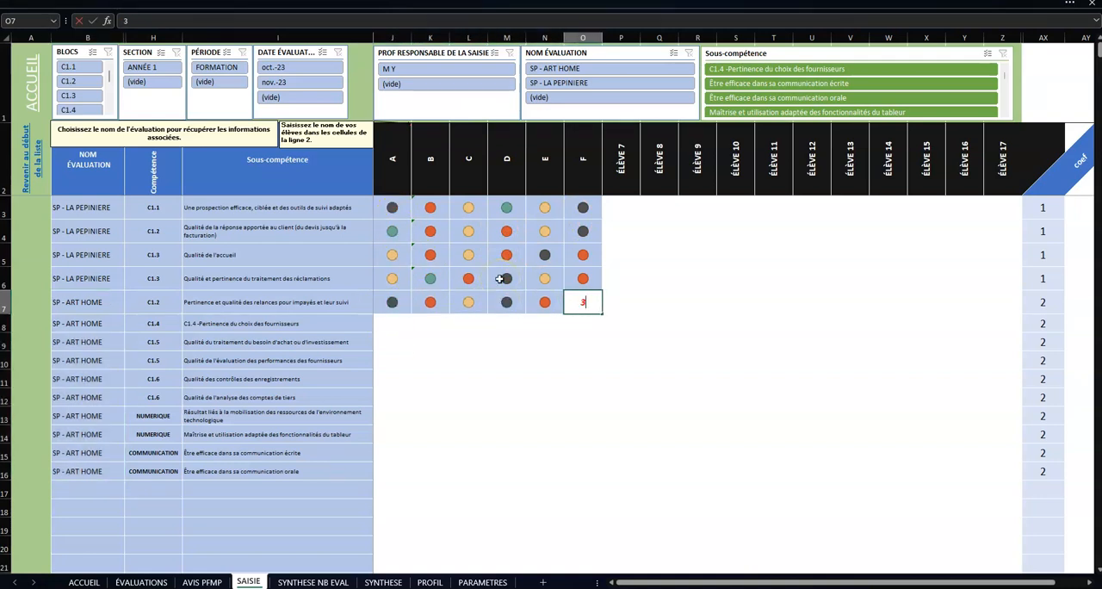
key("Down")
Step: Copy the levels of students A to F from rows 5 to 7 and paste them into rows 8 to 16
left_click_drag(569, 255, 393, 305)
key("ctrl+c")
left_click(392, 325)
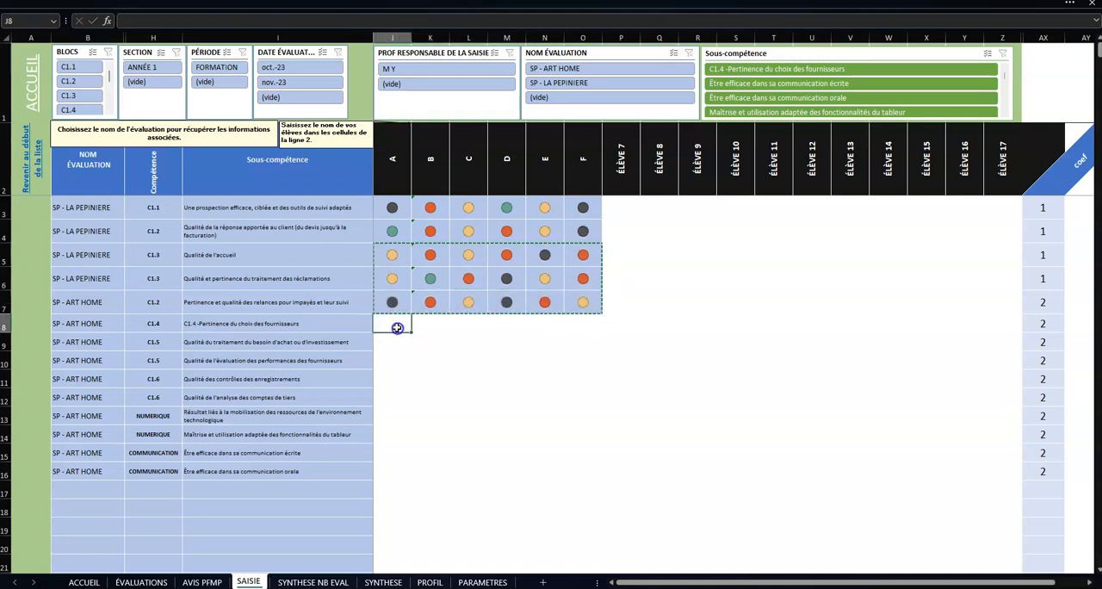
key("ctrl+v")
left_click(387, 398)
key("ctrl+v")
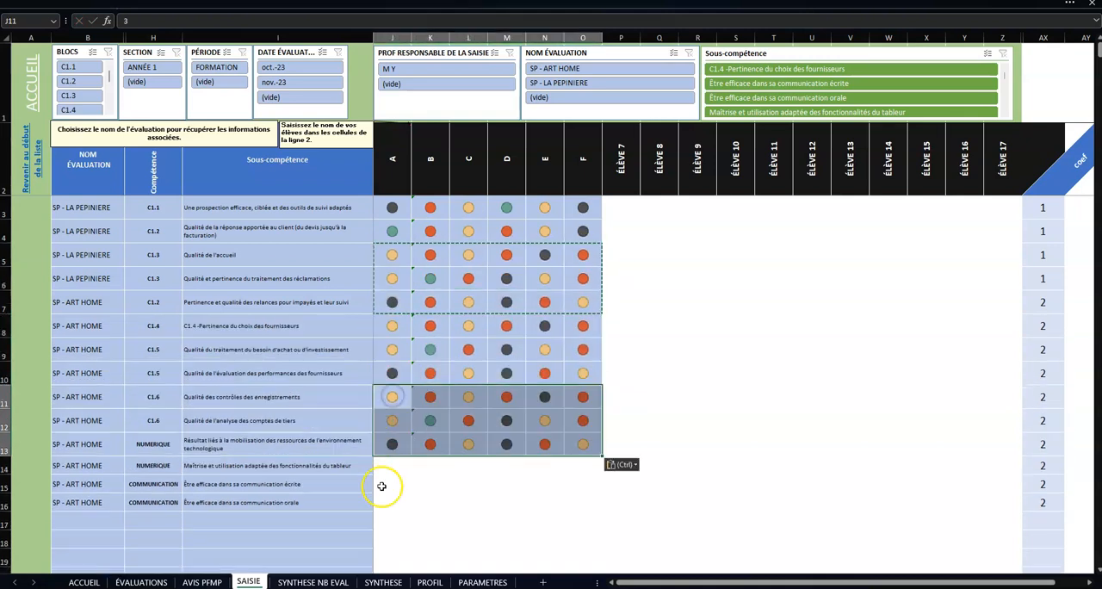
left_click(392, 466)
key("ctrl+v")
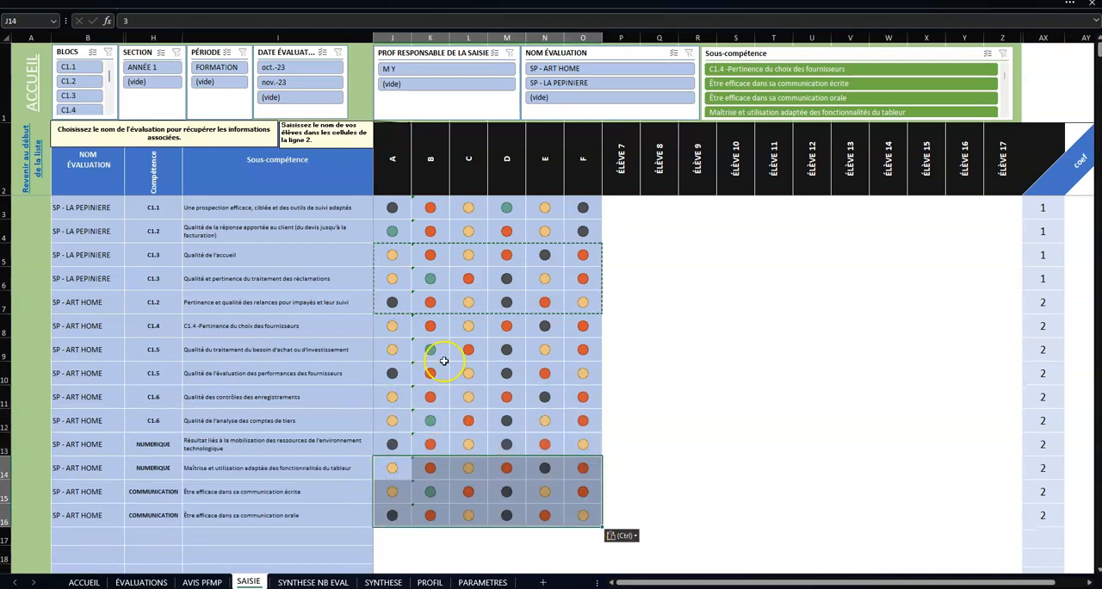
key("Escape")
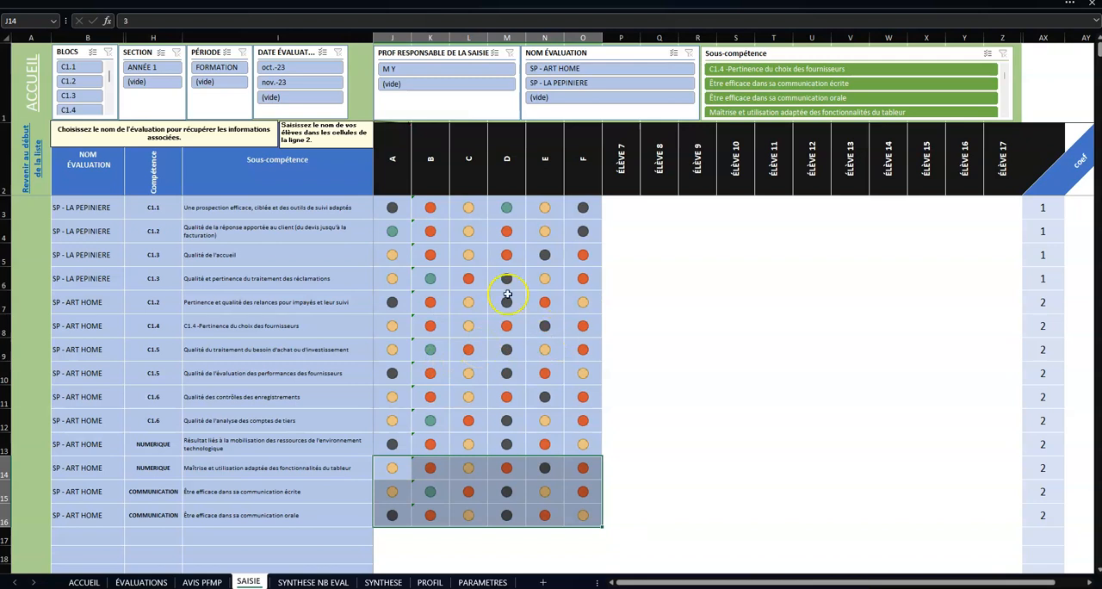
Step: Select the SP - LA PEPINIERE entries in rows 3 to 6, narrowing to the levels of students A to F
left_click(83, 210)
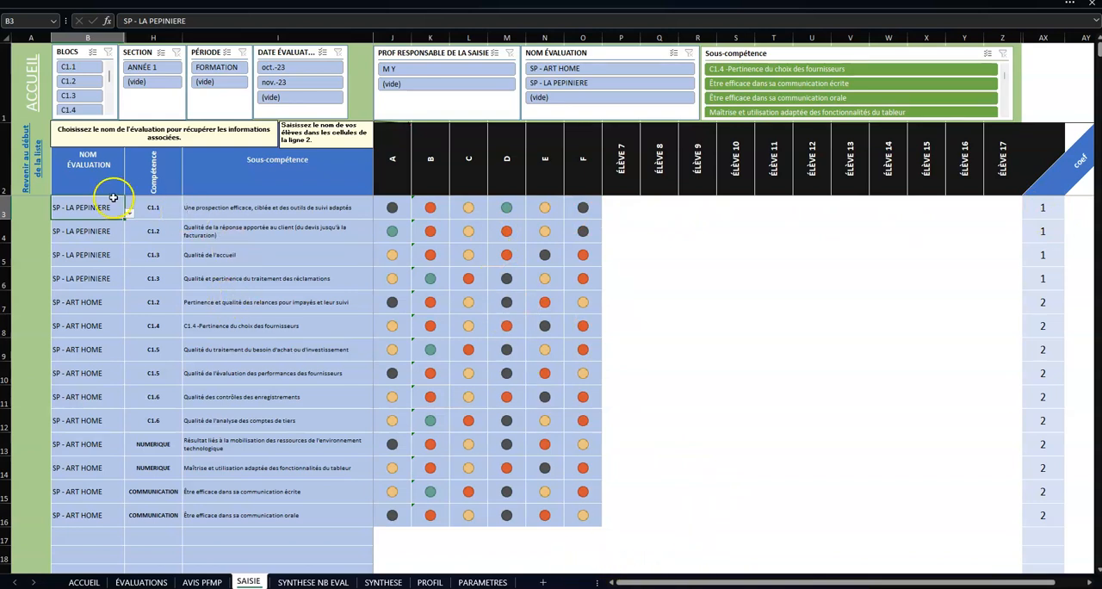
left_click_drag(98, 212, 595, 279)
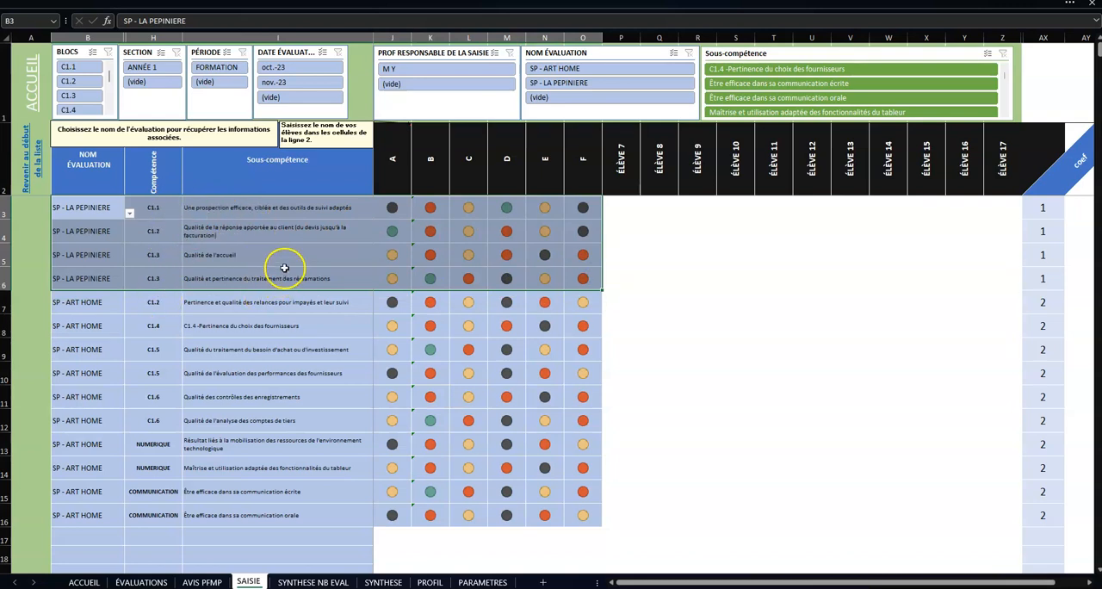
left_click_drag(393, 209, 583, 278)
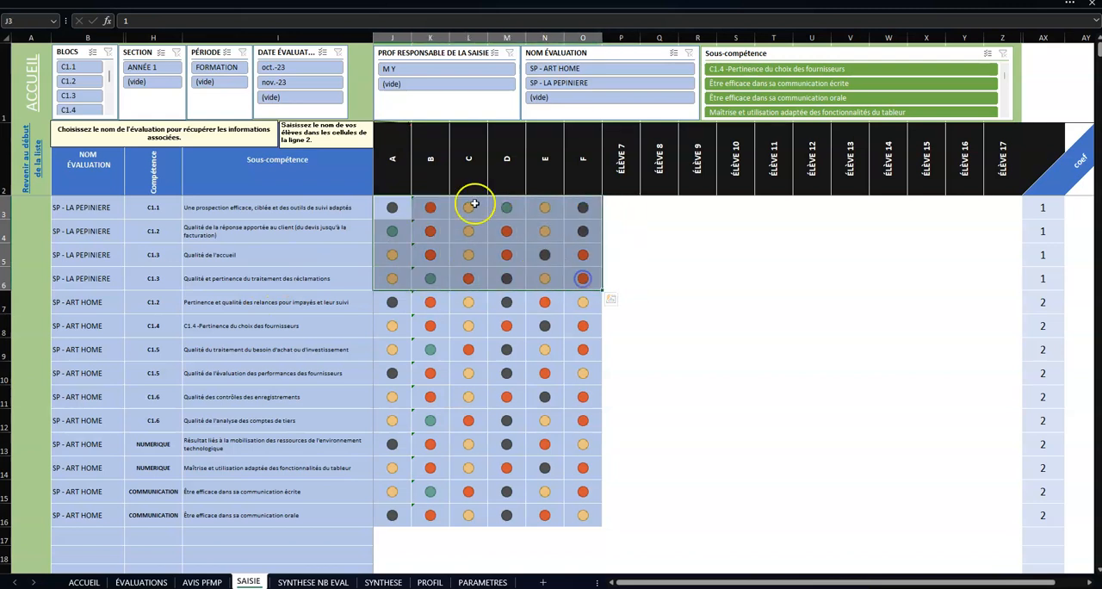